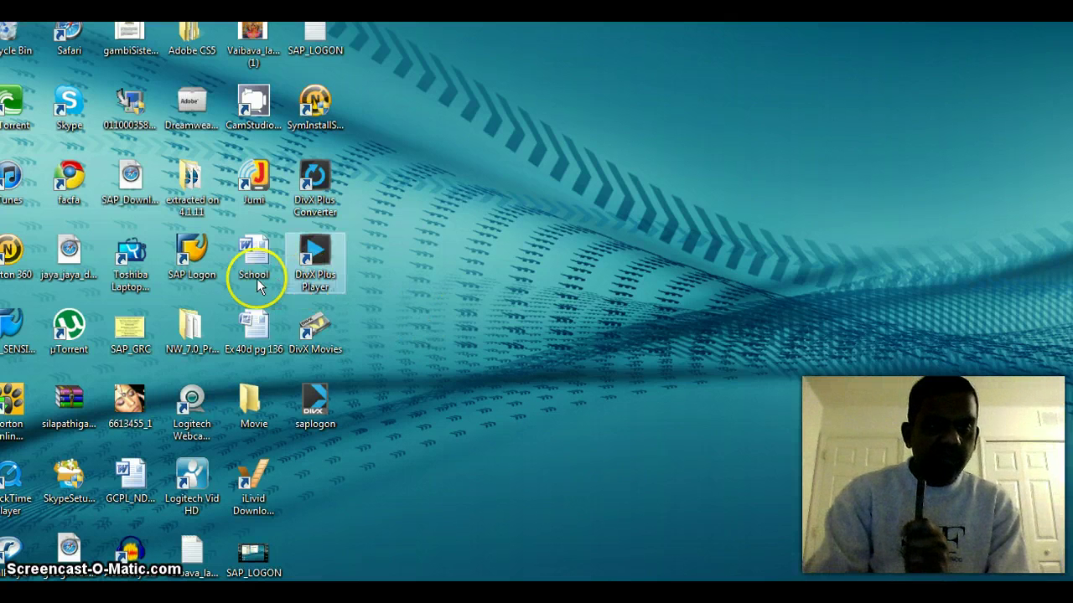
# Step: Launch SAP Logon, allowing it to run past the unverified publisher warning
pyautogui.click(186, 251)
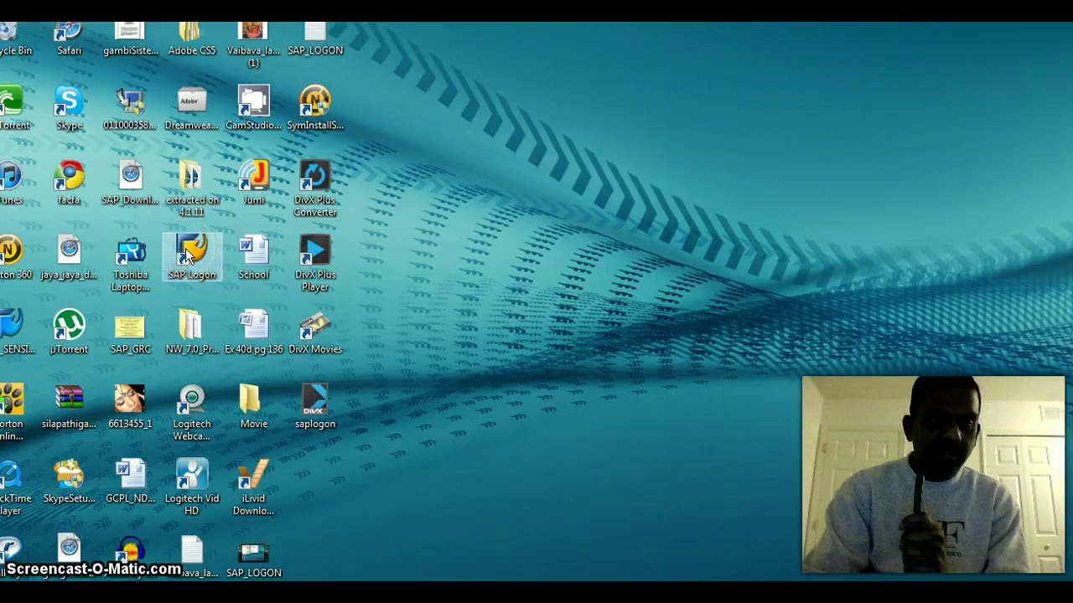
pyautogui.doubleClick(187, 252)
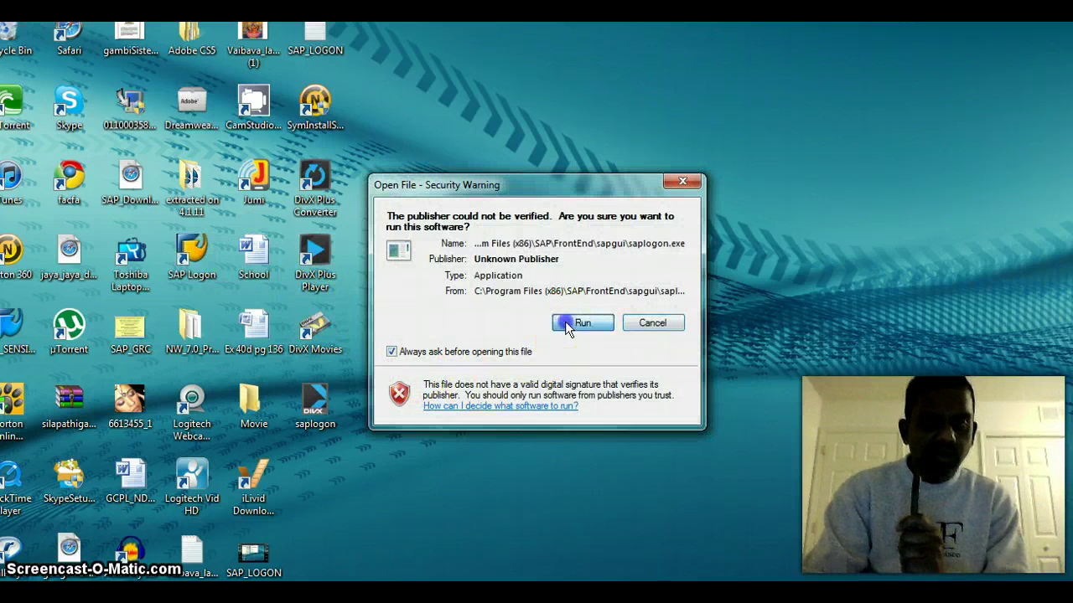
pyautogui.click(565, 321)
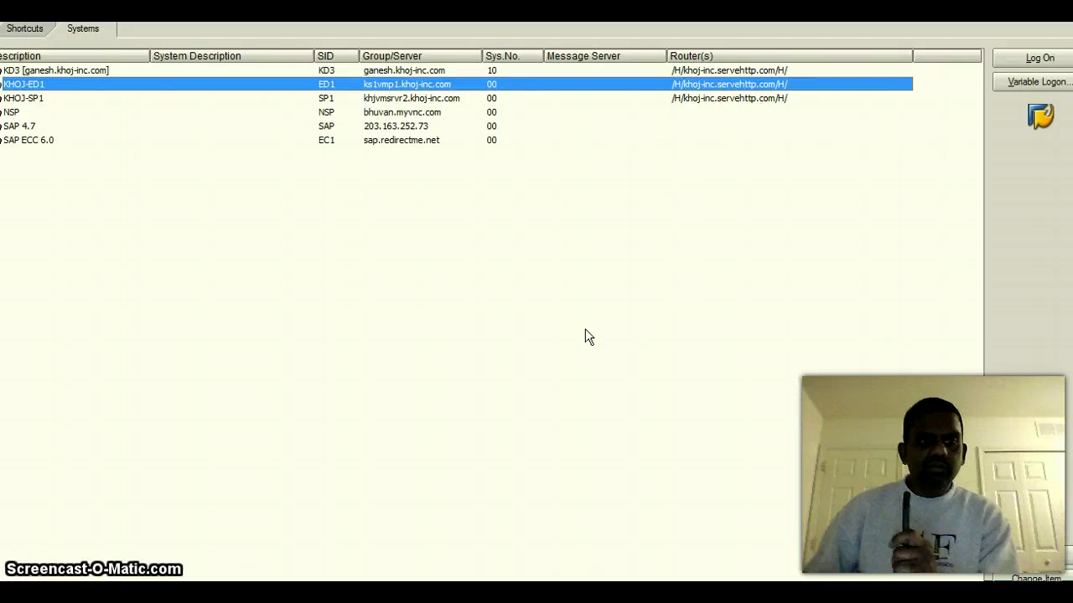
# Step: Select the KHOJ-ED1 system instead of KD3 and log on to it
pyautogui.click(388, 33)
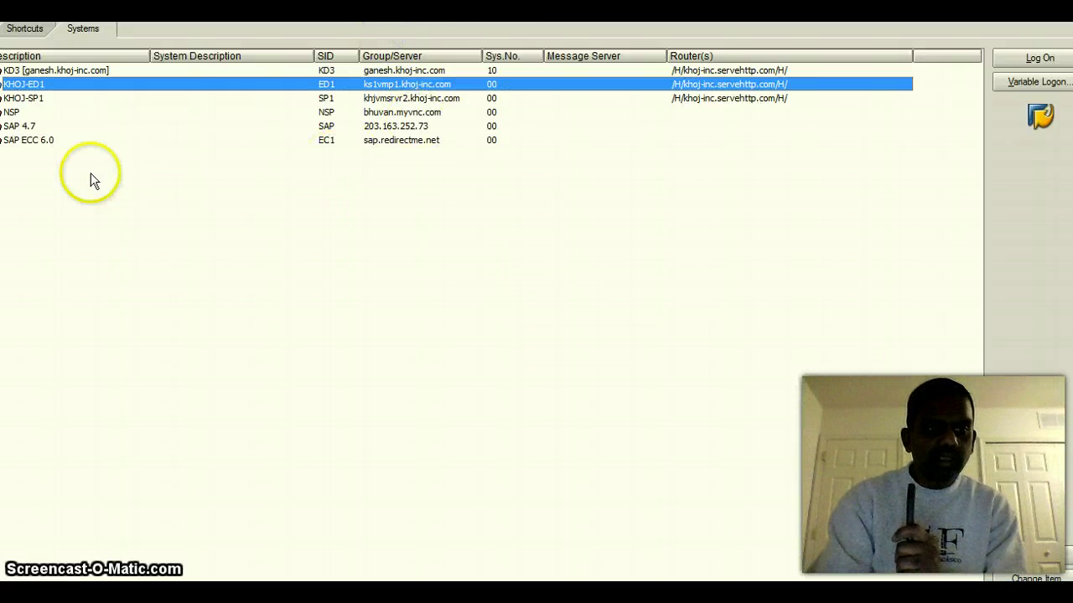
pyautogui.click(47, 72)
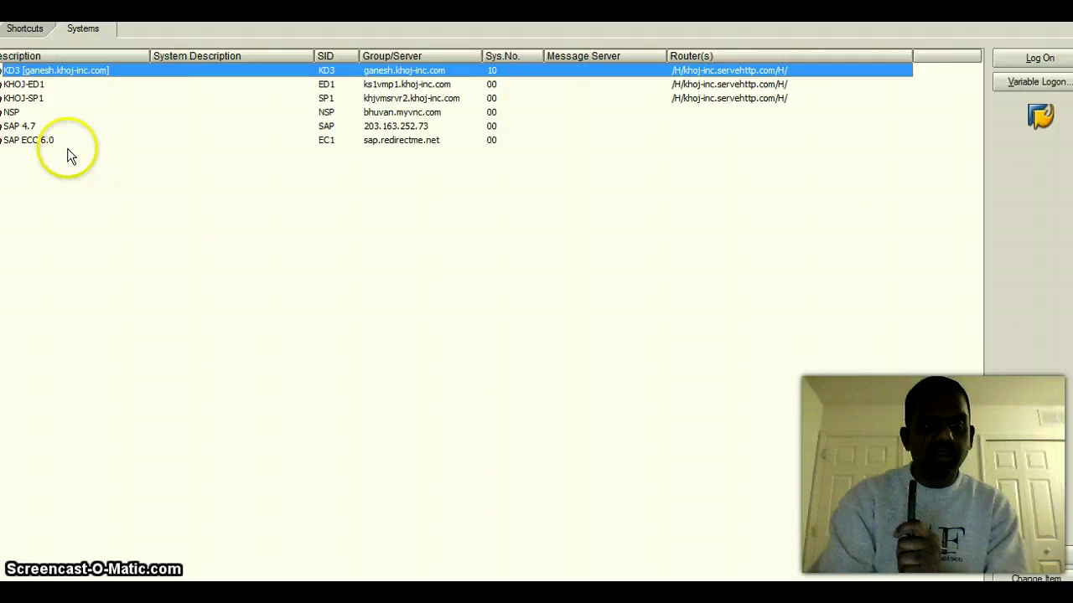
pyautogui.click(32, 85)
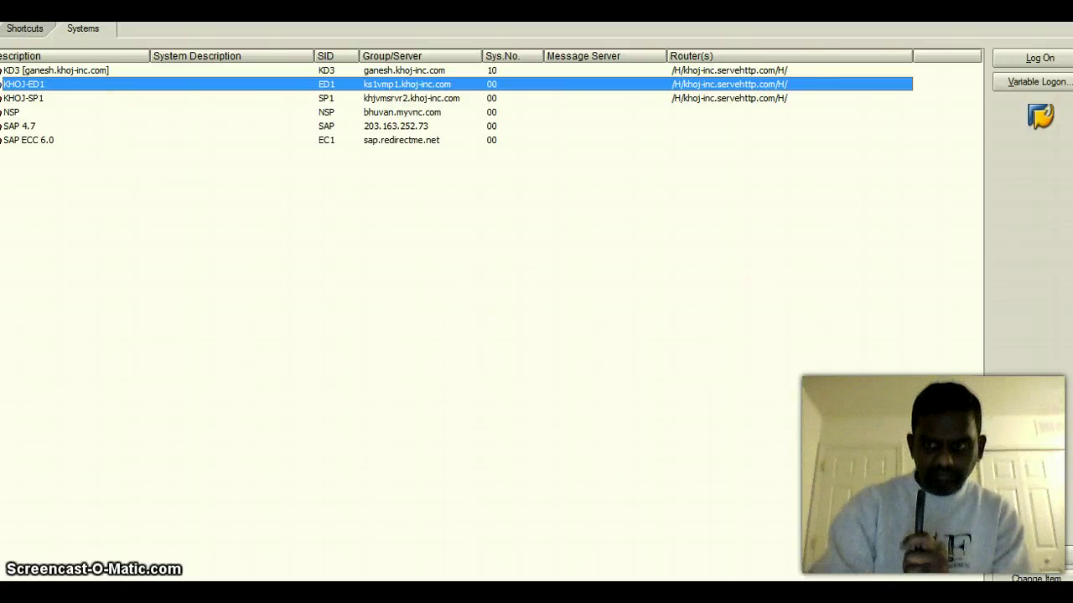
pyautogui.click(1022, 58)
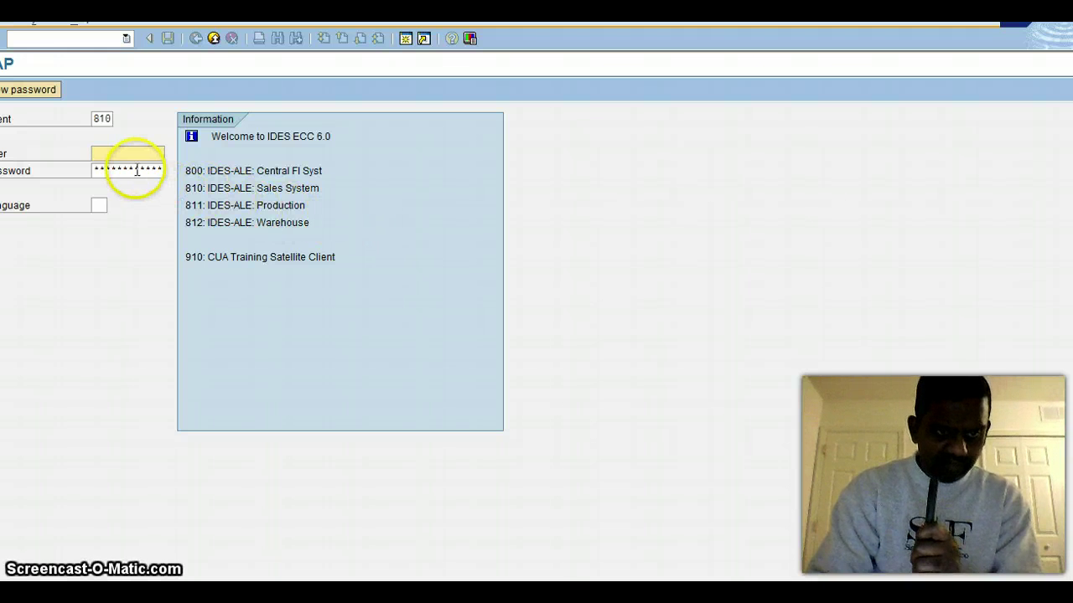
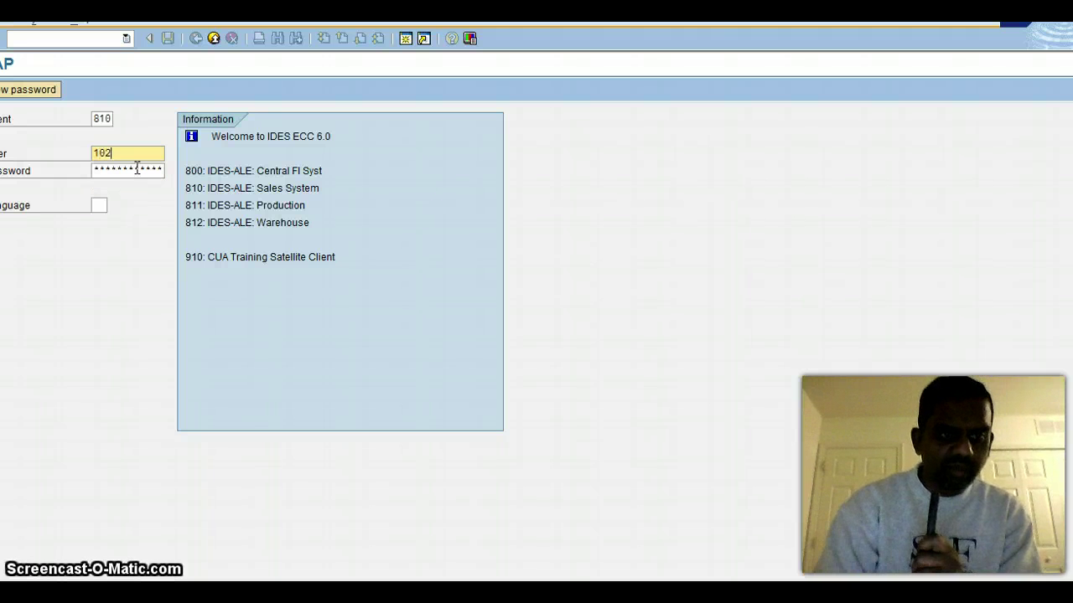
# Step: Log on to client 810 with the previously used user name and the account password
pyautogui.click(118, 176)
pyautogui.click(118, 173)
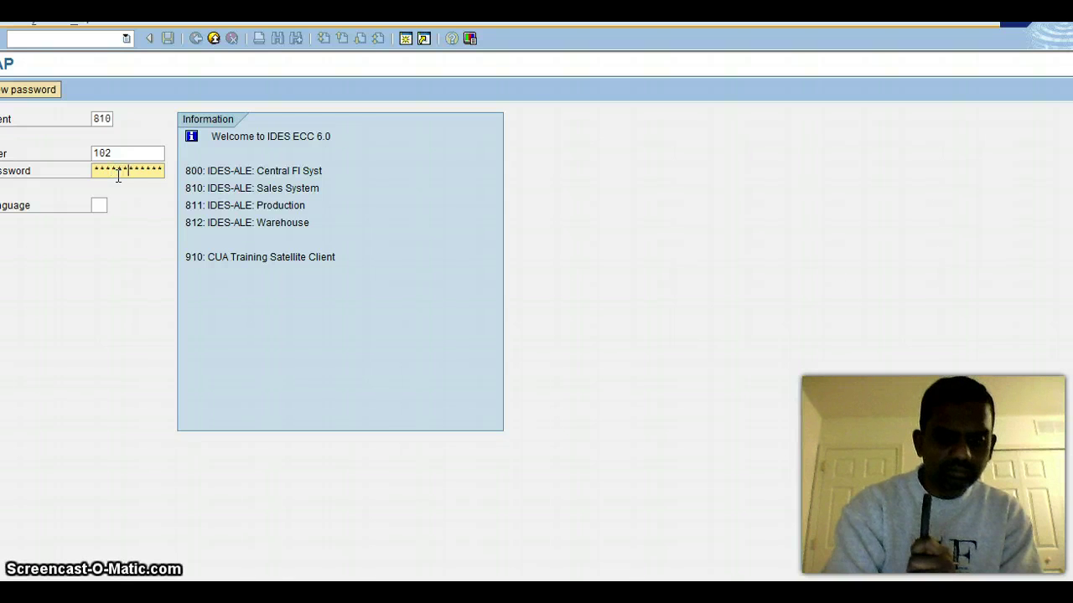
pyautogui.press('Return')
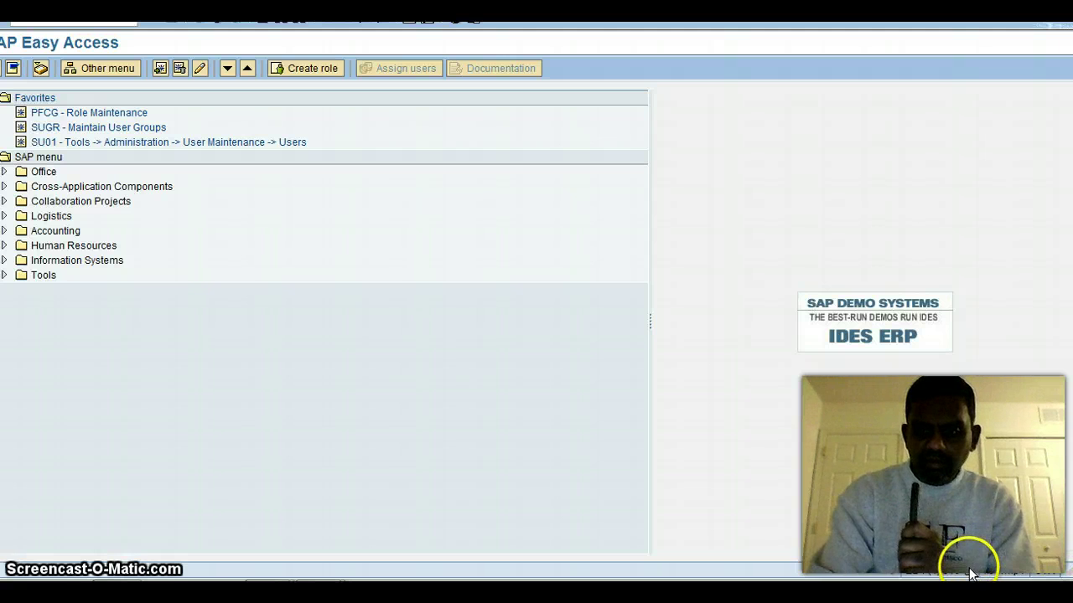
pyautogui.click(975, 444)
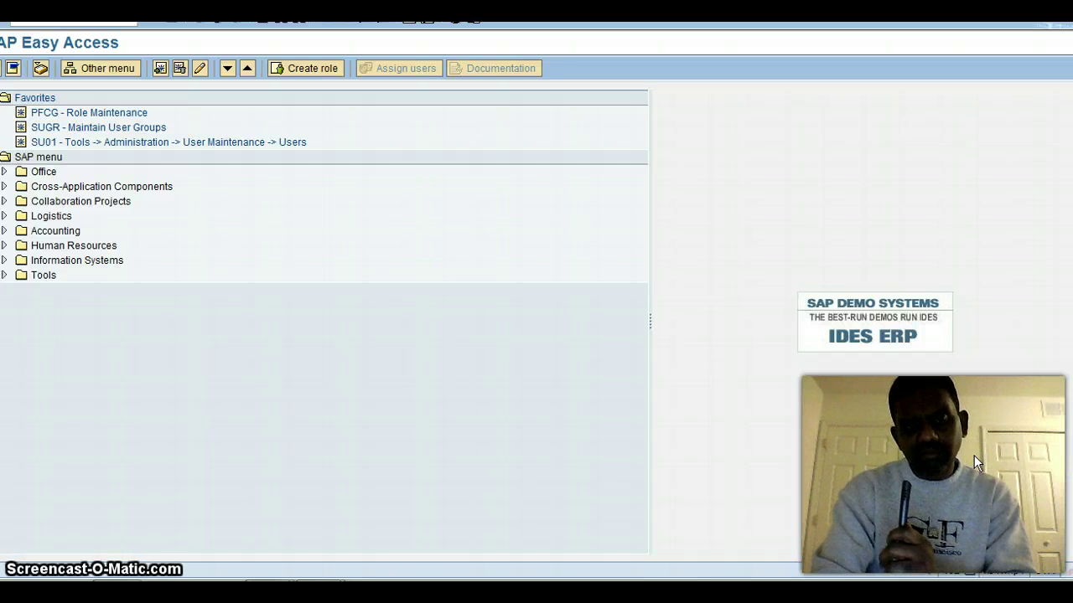
pyautogui.click(958, 572)
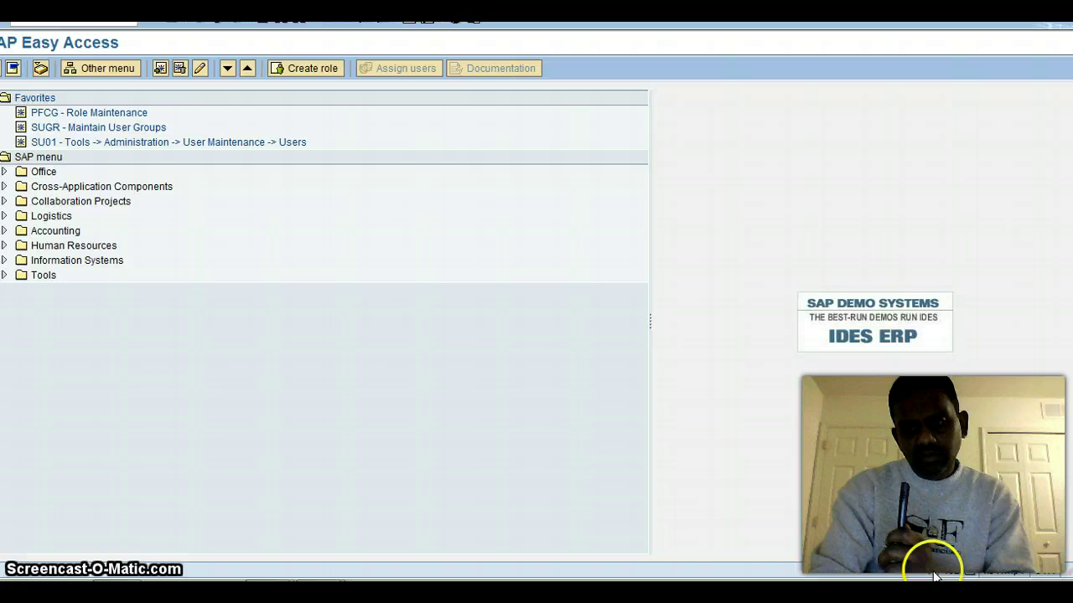
pyautogui.click(987, 564)
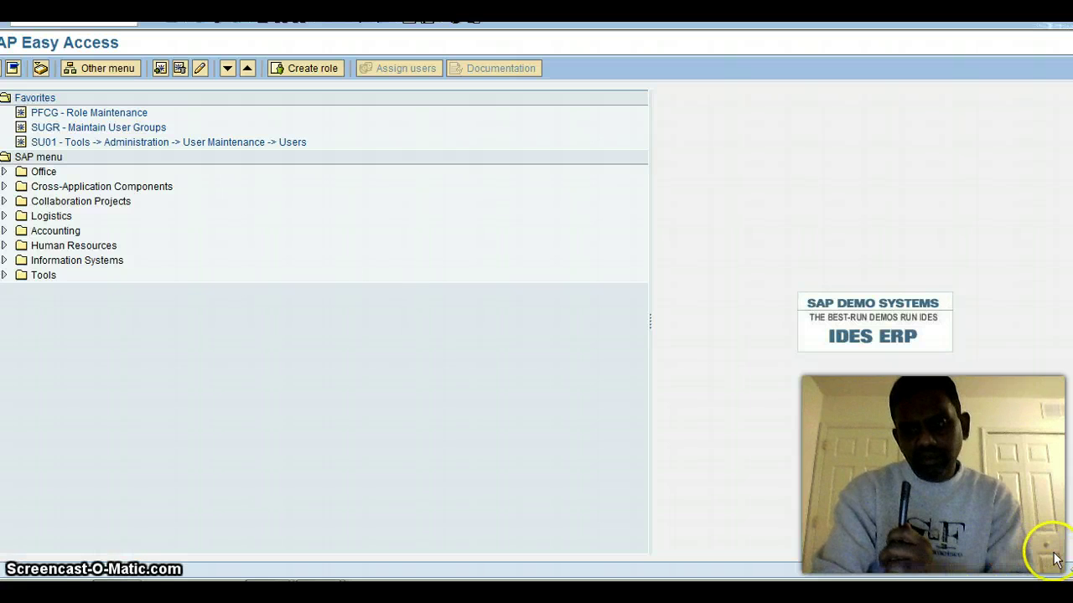
pyautogui.click(1070, 575)
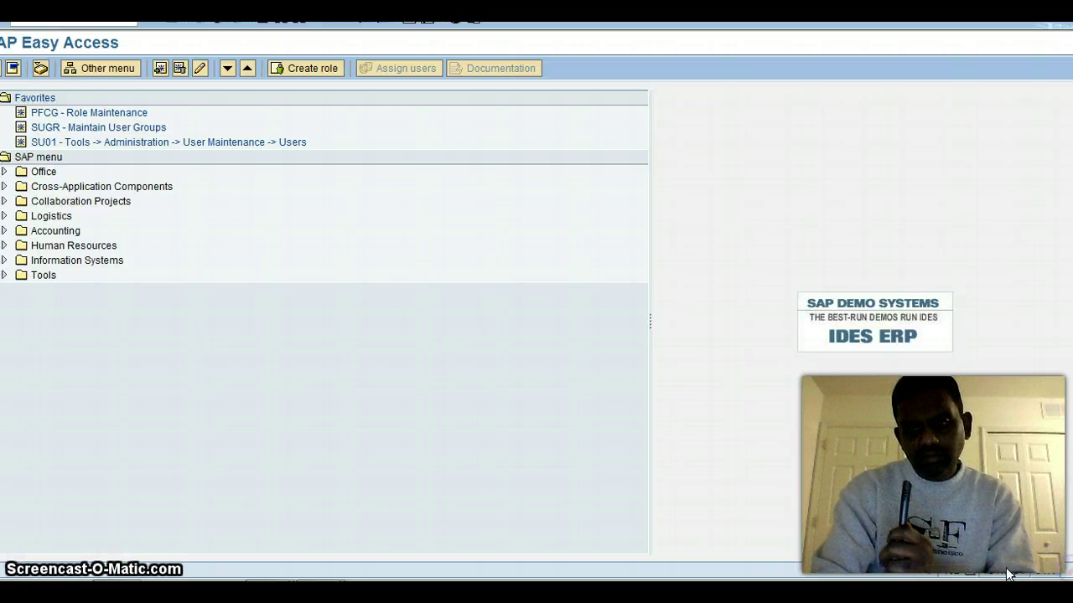
pyautogui.click(919, 576)
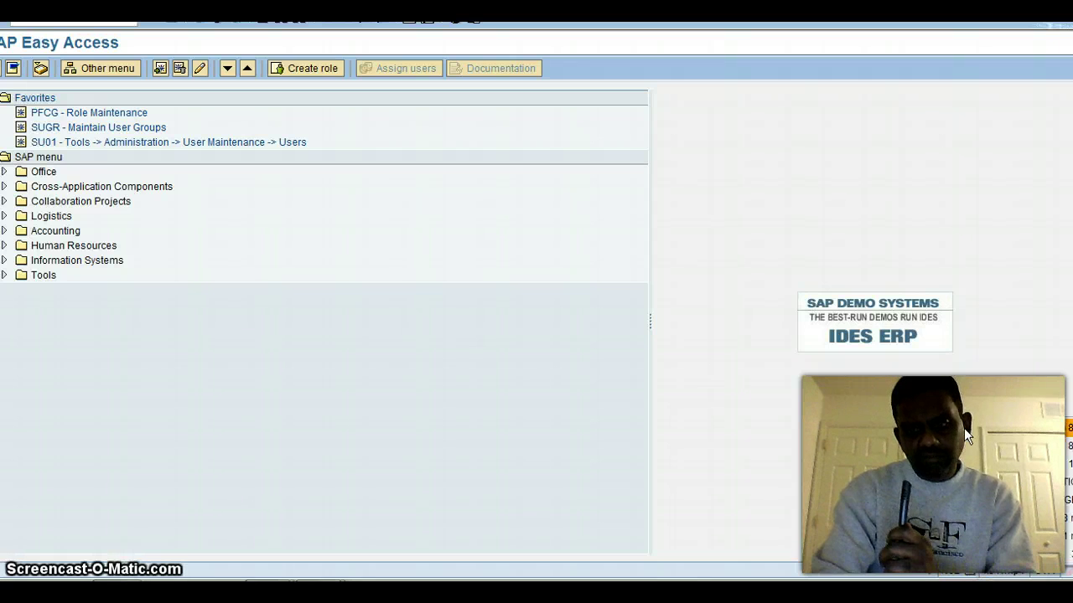
pyautogui.click(886, 492)
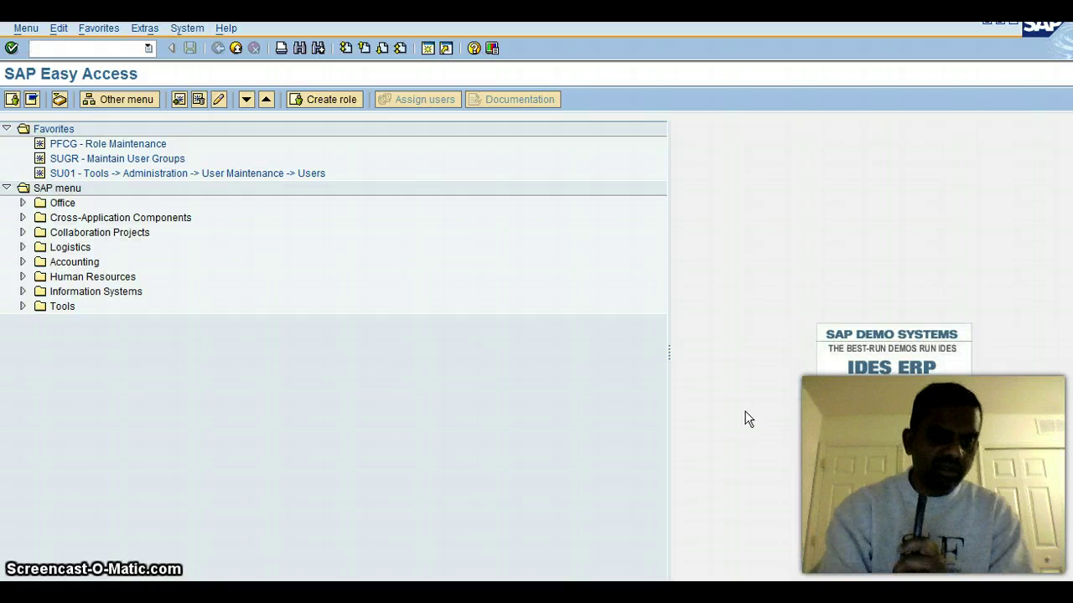
# Step: Open System > Status, move it aside, and highlight the SAP ECC 6.0 component version
pyautogui.click(188, 30)
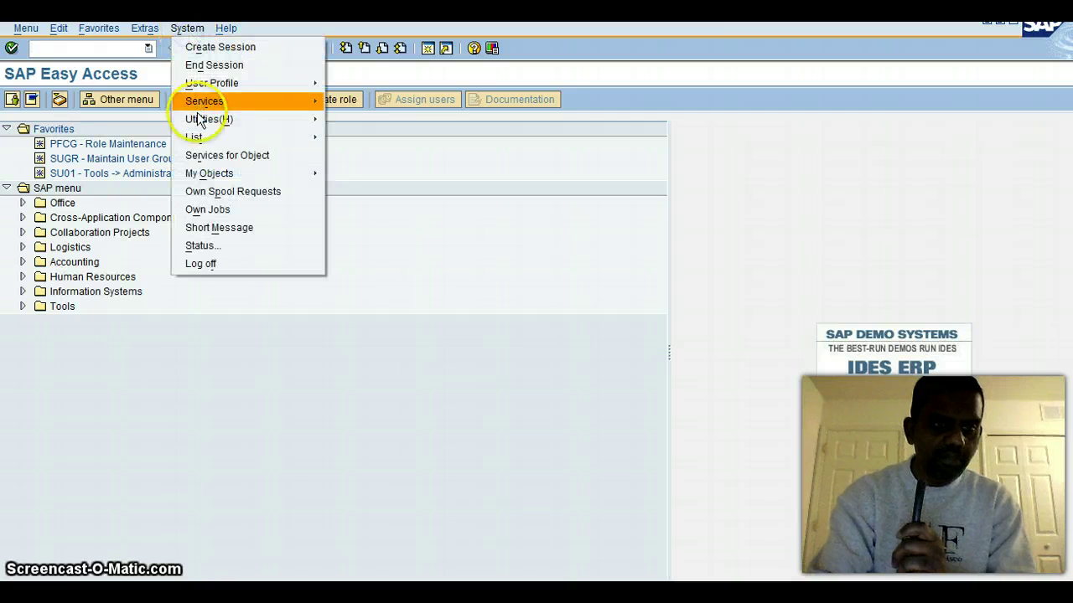
pyautogui.click(203, 245)
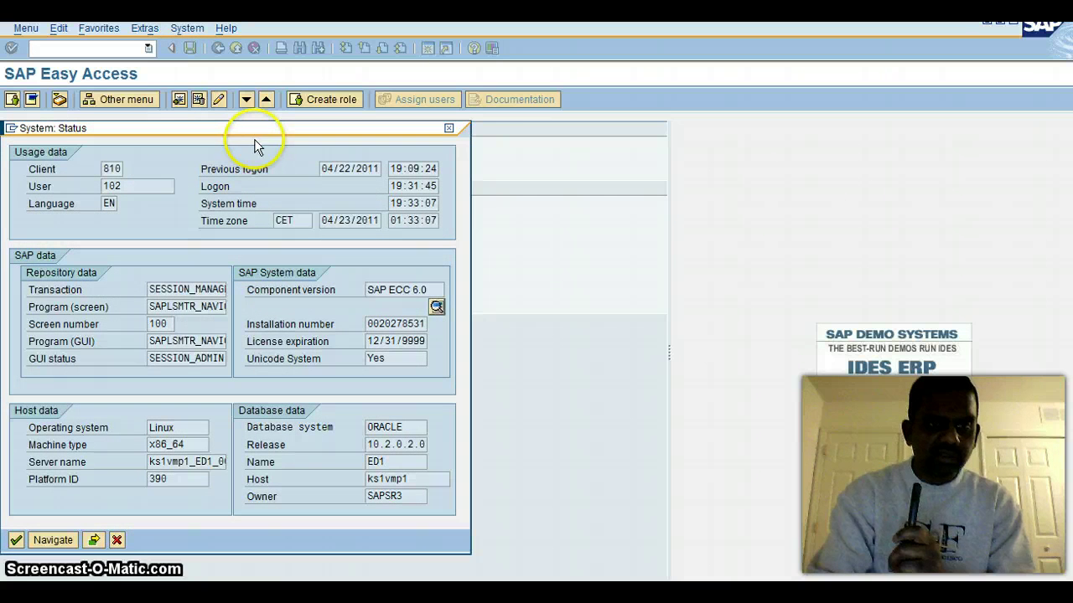
pyautogui.moveTo(253, 134); pyautogui.dragTo(386, 134)
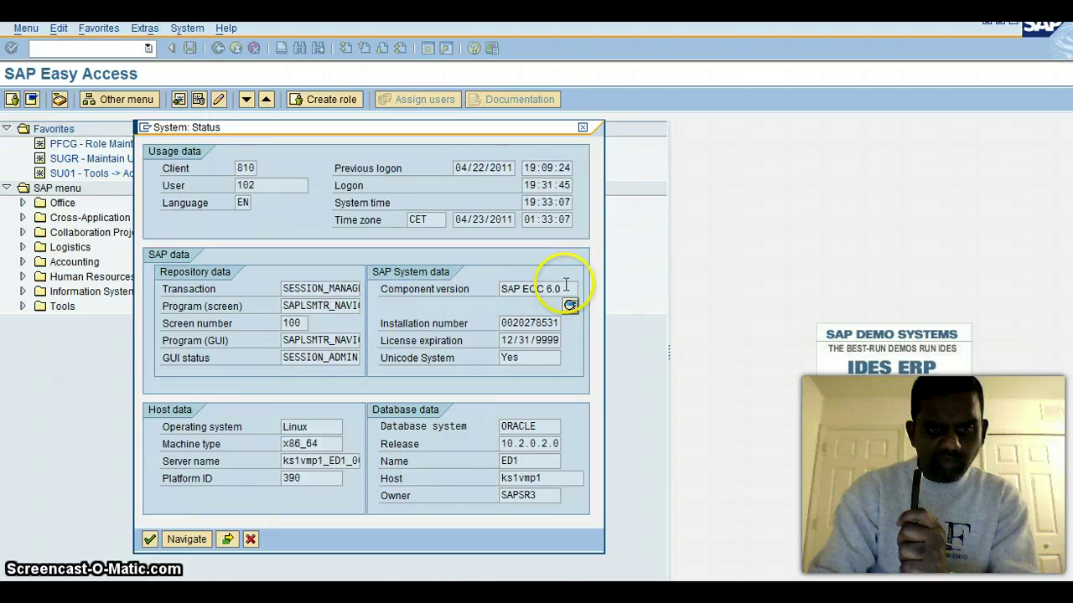
pyautogui.moveTo(566, 286); pyautogui.dragTo(506, 290)
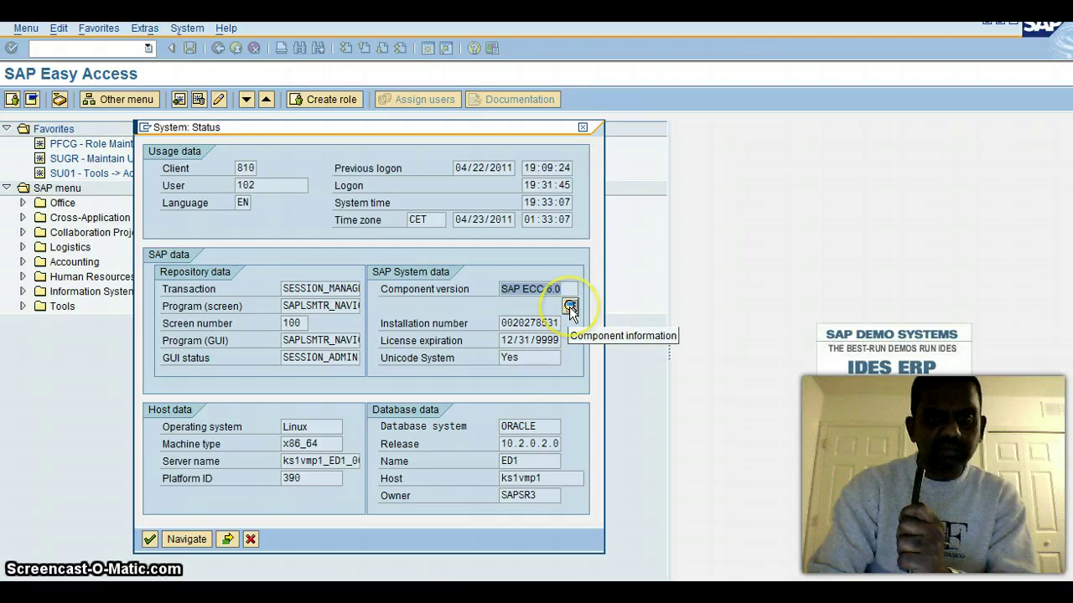
# Step: Open Component information and scroll through components like SAP_BASIS 700, SAP_APPL 600 and SAP_HR 600
pyautogui.click(569, 307)
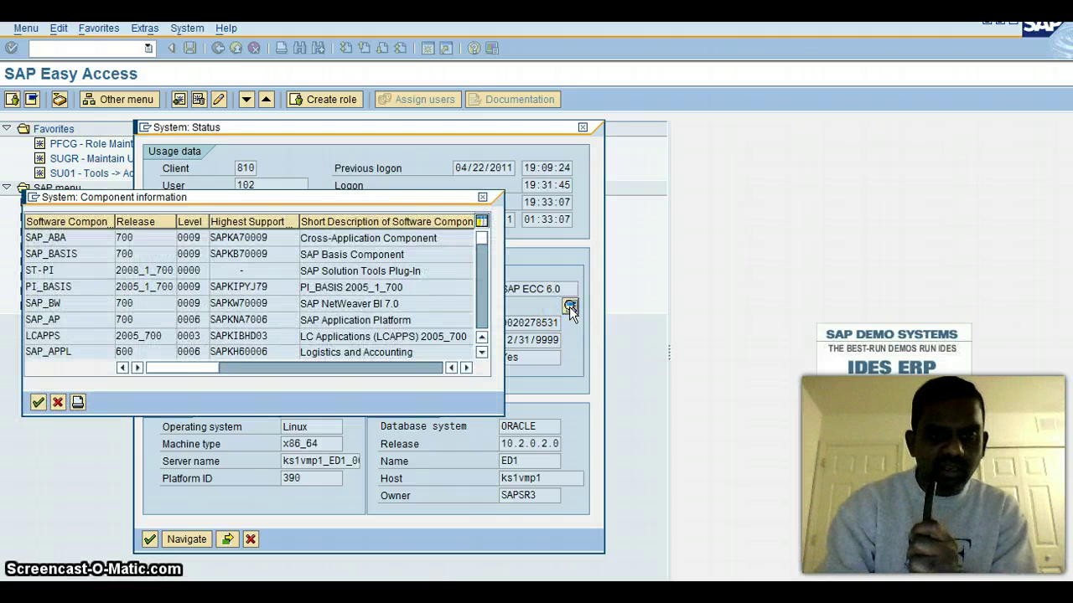
pyautogui.click(482, 353)
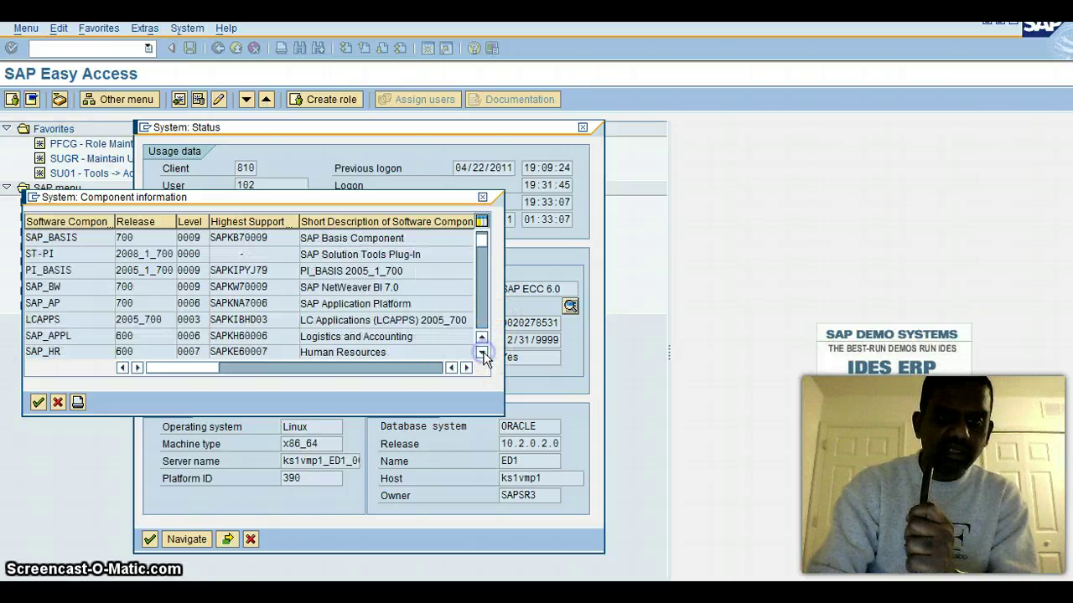
pyautogui.click(482, 352)
pyautogui.scroll(-1, 481, 318)
pyautogui.scroll(-5, 480, 319)
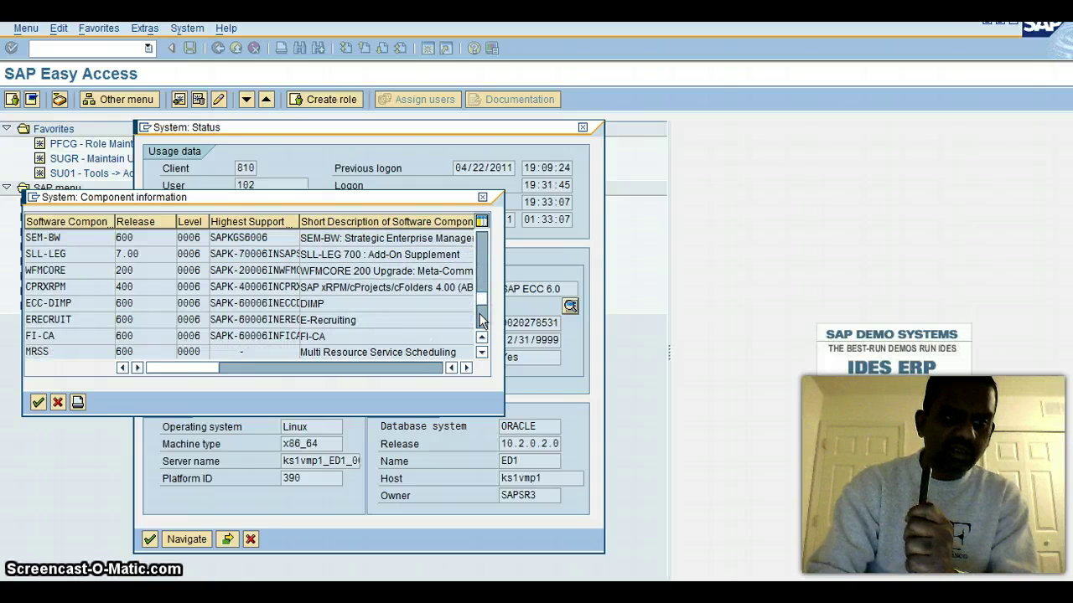
pyautogui.scroll(-3, 480, 318)
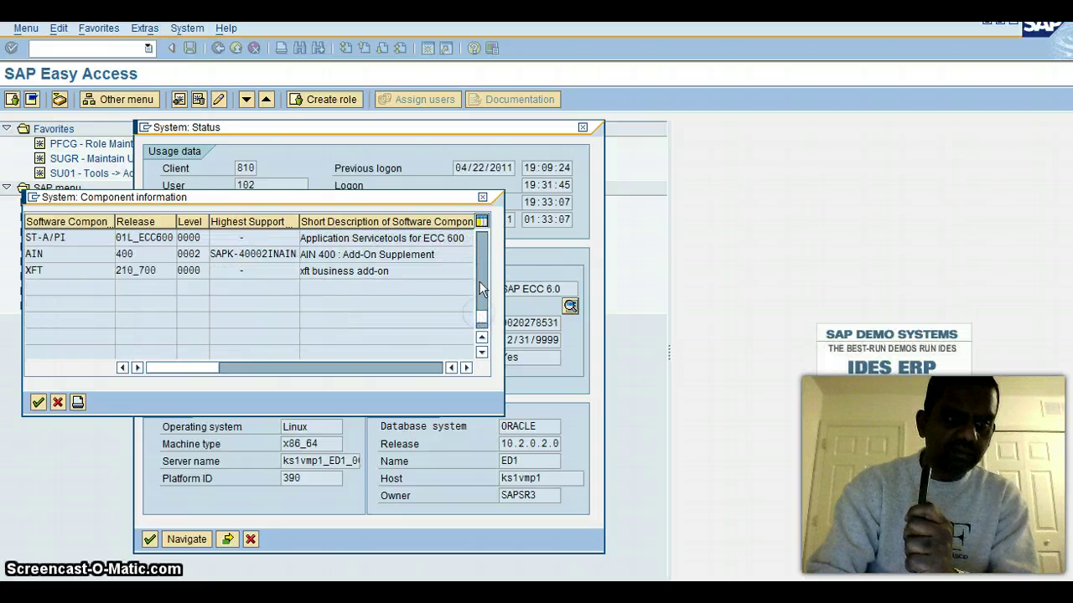
pyautogui.click(485, 247)
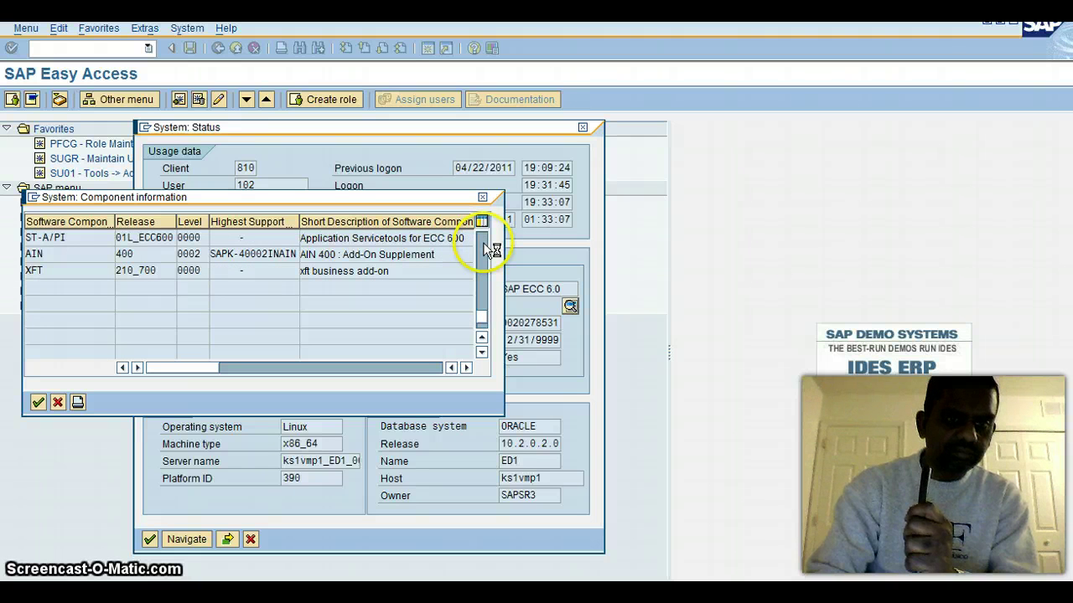
pyautogui.click(482, 242)
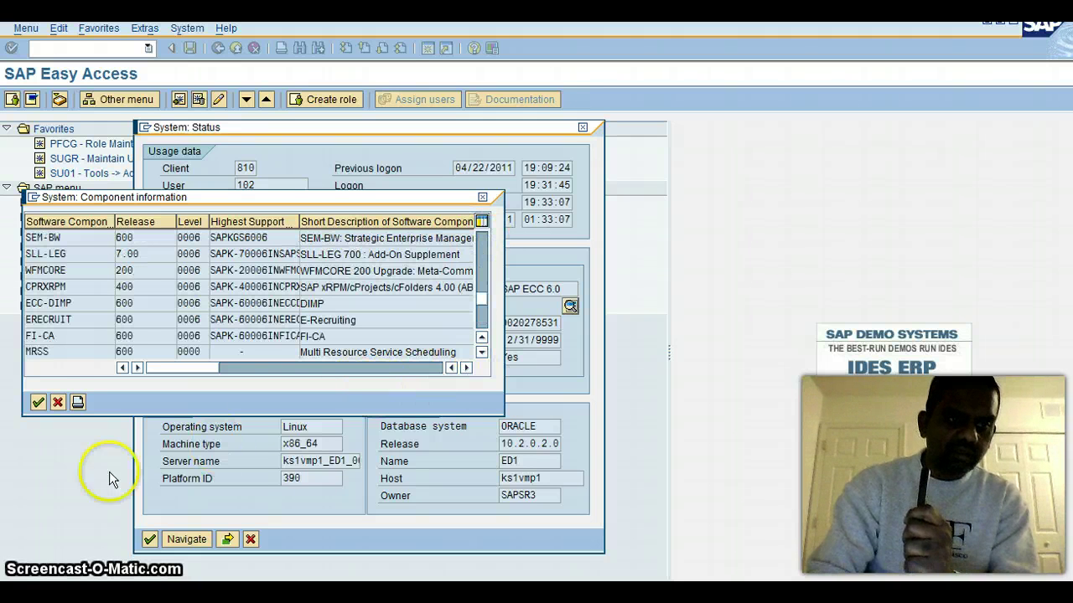
# Step: Close the component list, view and close the kernel information, then close System: Status
pyautogui.click(57, 403)
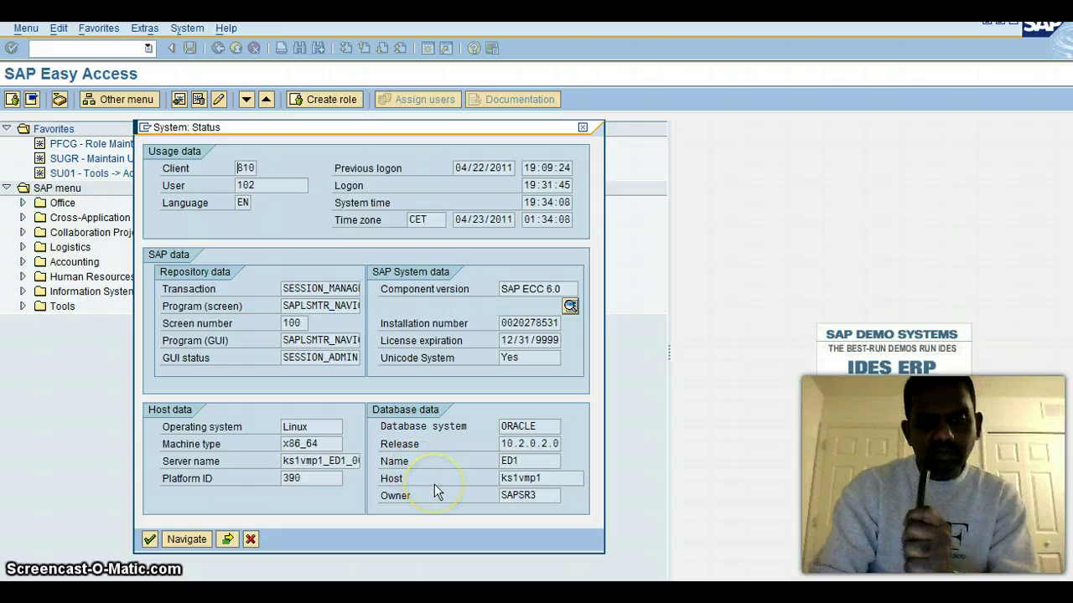
pyautogui.click(382, 497)
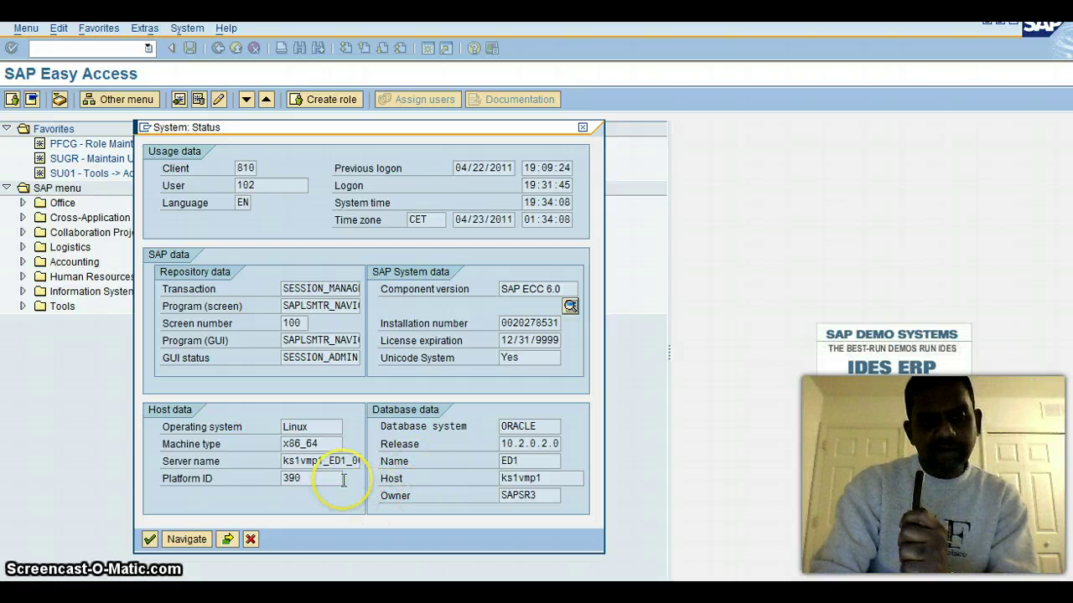
pyautogui.click(231, 541)
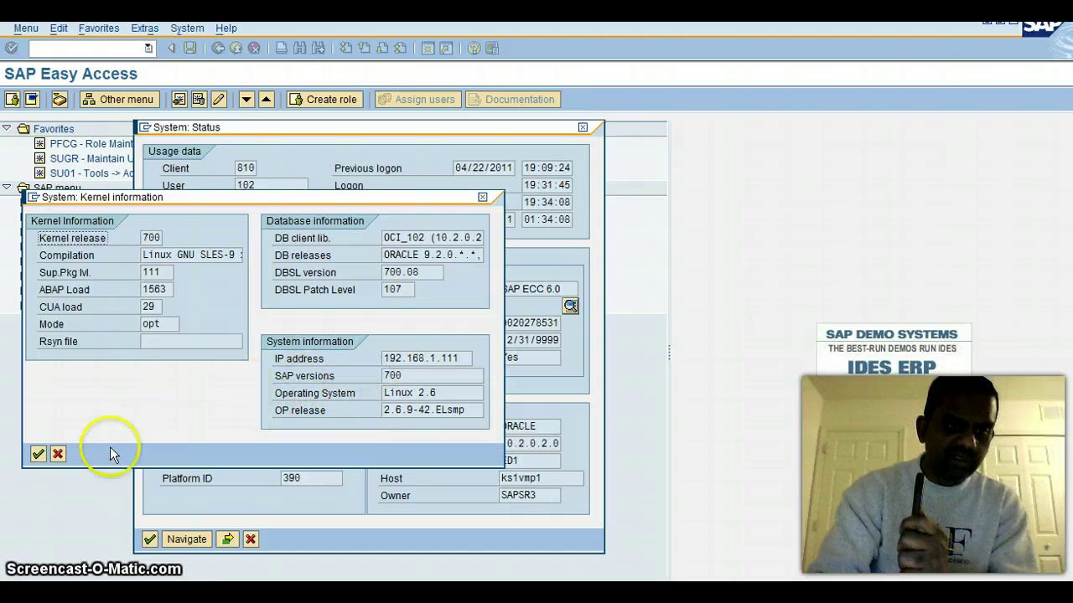
pyautogui.click(59, 455)
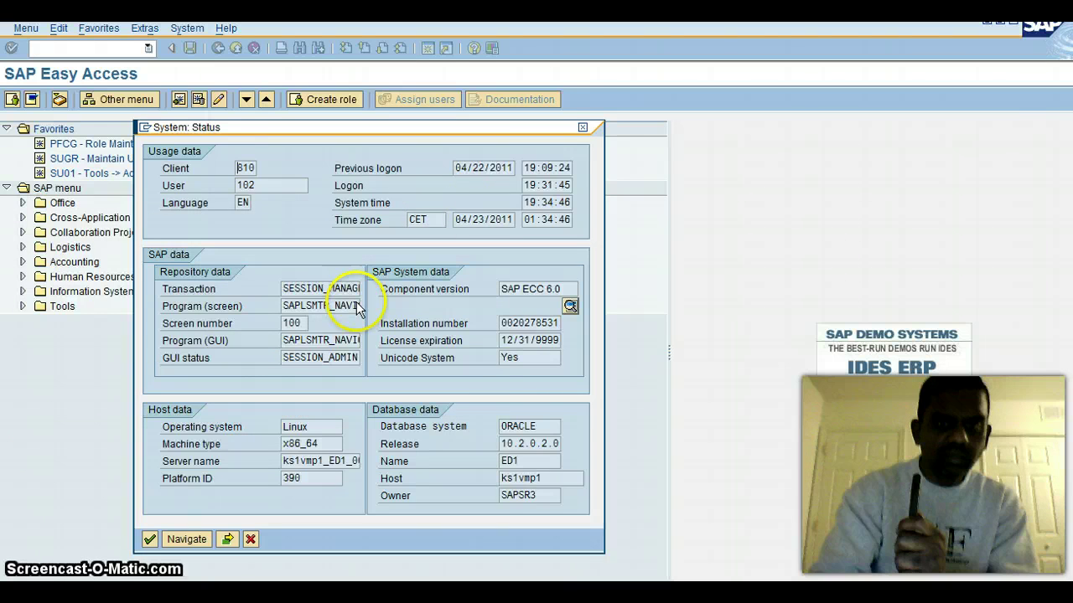
pyautogui.click(583, 128)
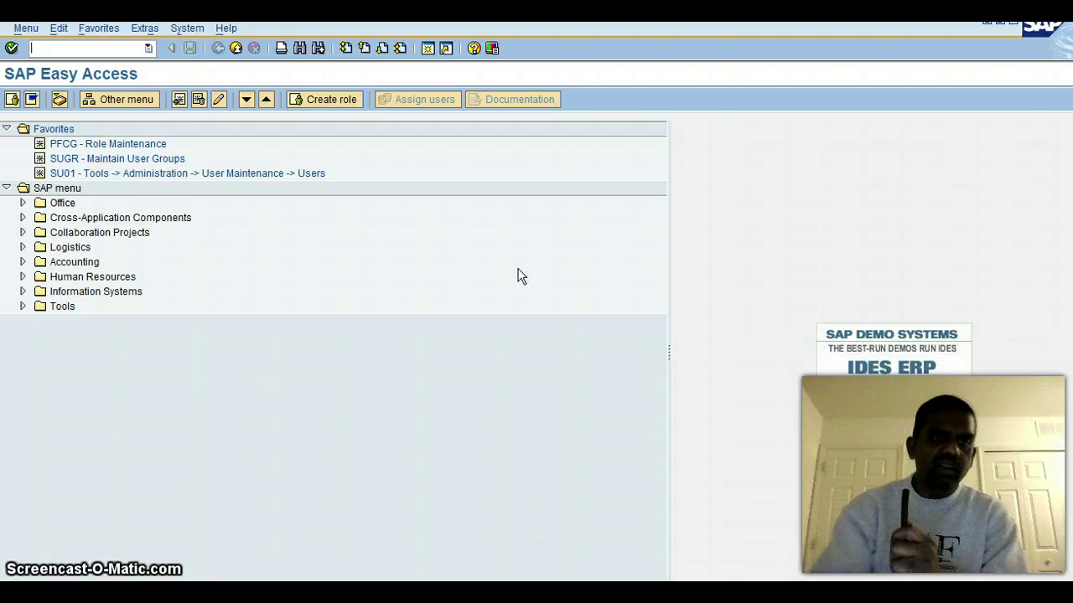
# Step: Expand Accounting > Financial Accounting > General Ledger > Posting and select FB50
pyautogui.click(23, 262)
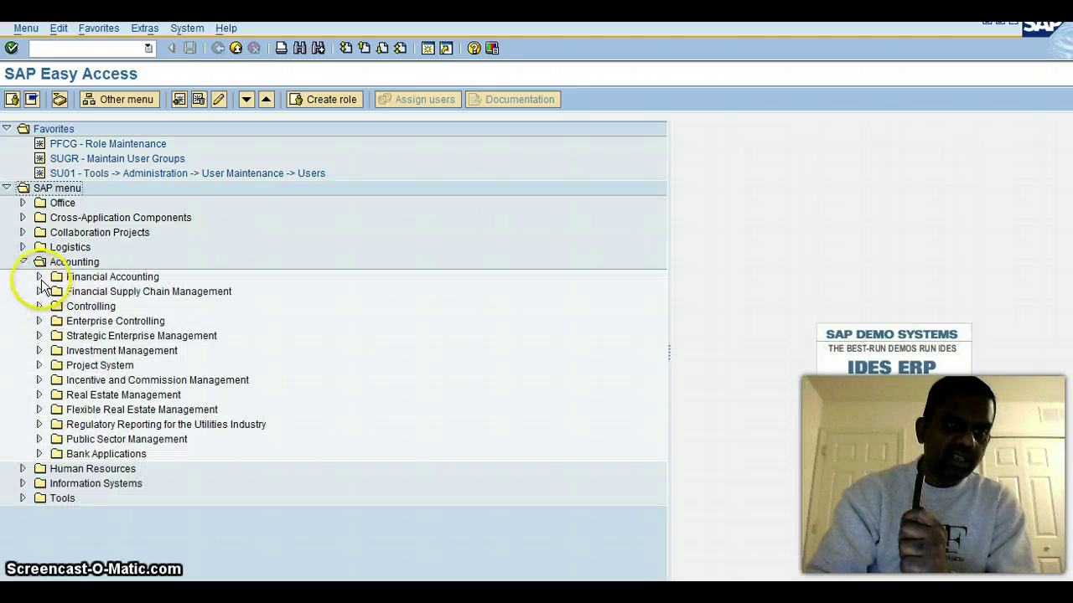
pyautogui.click(39, 276)
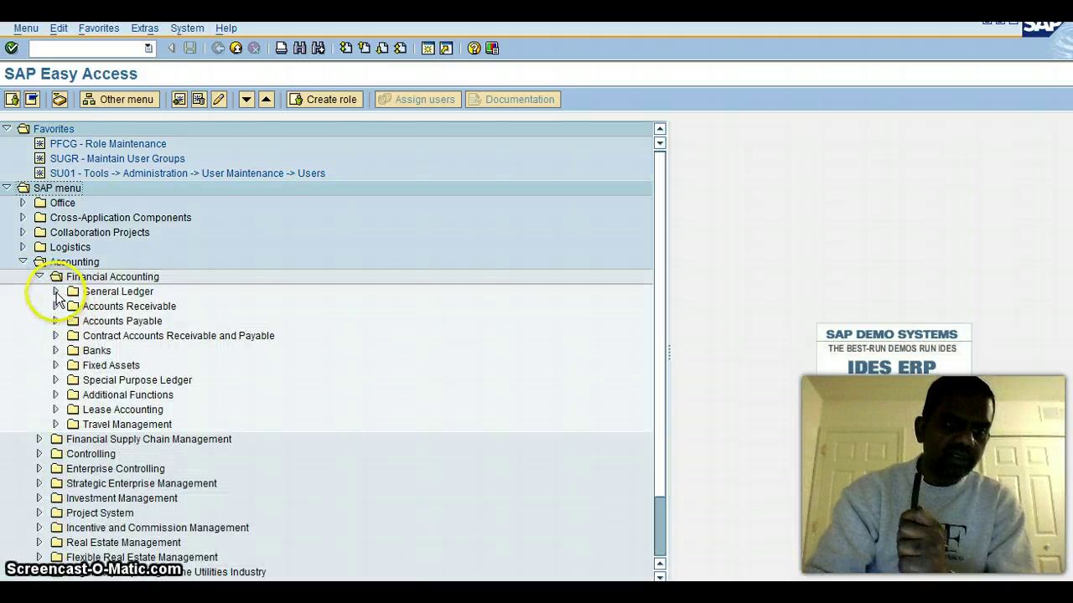
pyautogui.click(55, 292)
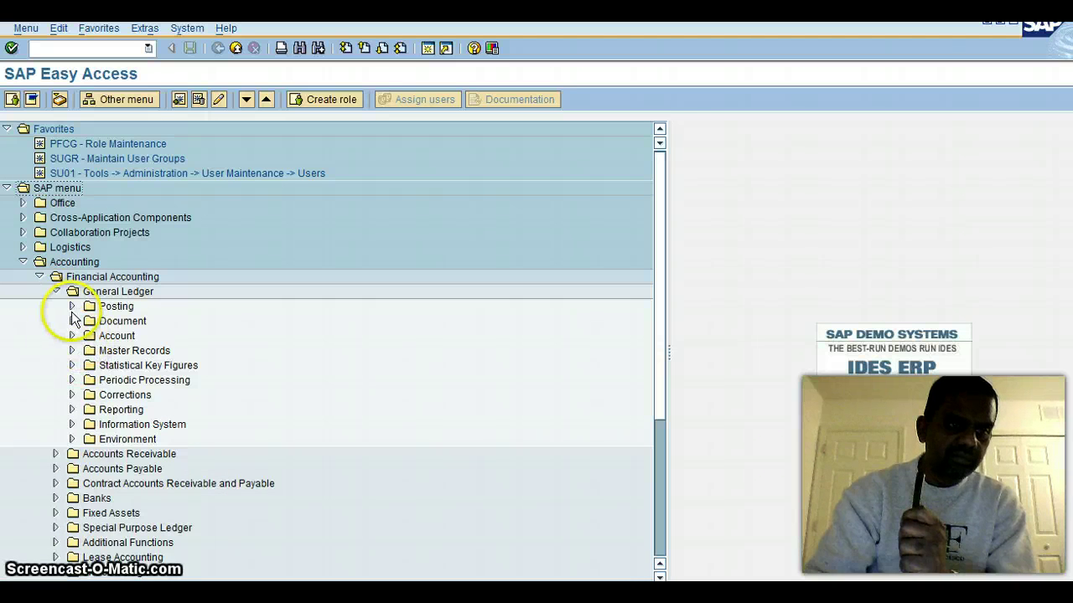
pyautogui.click(72, 307)
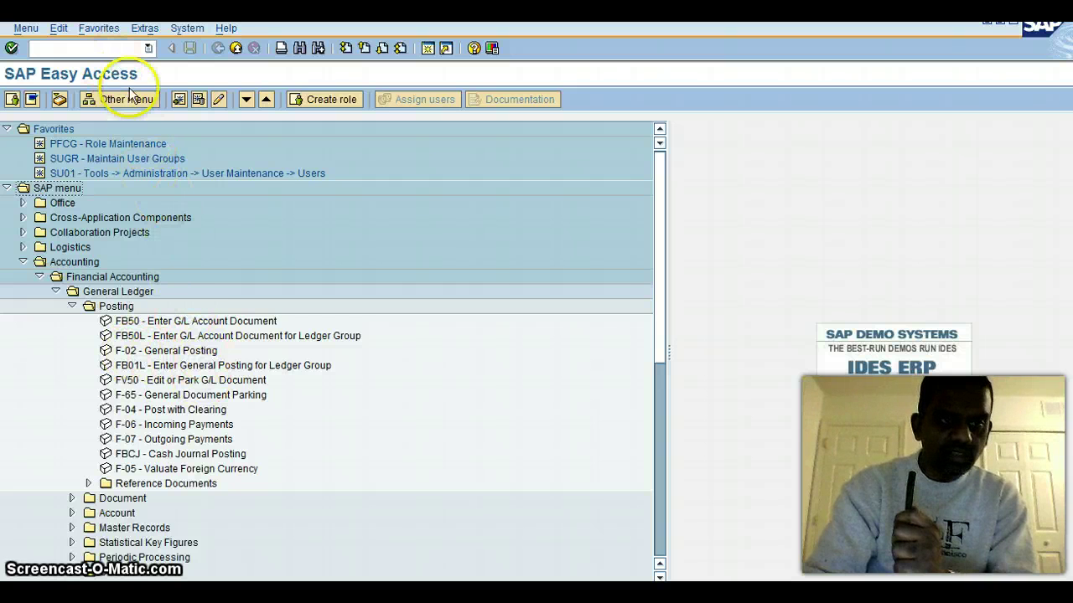
pyautogui.click(130, 325)
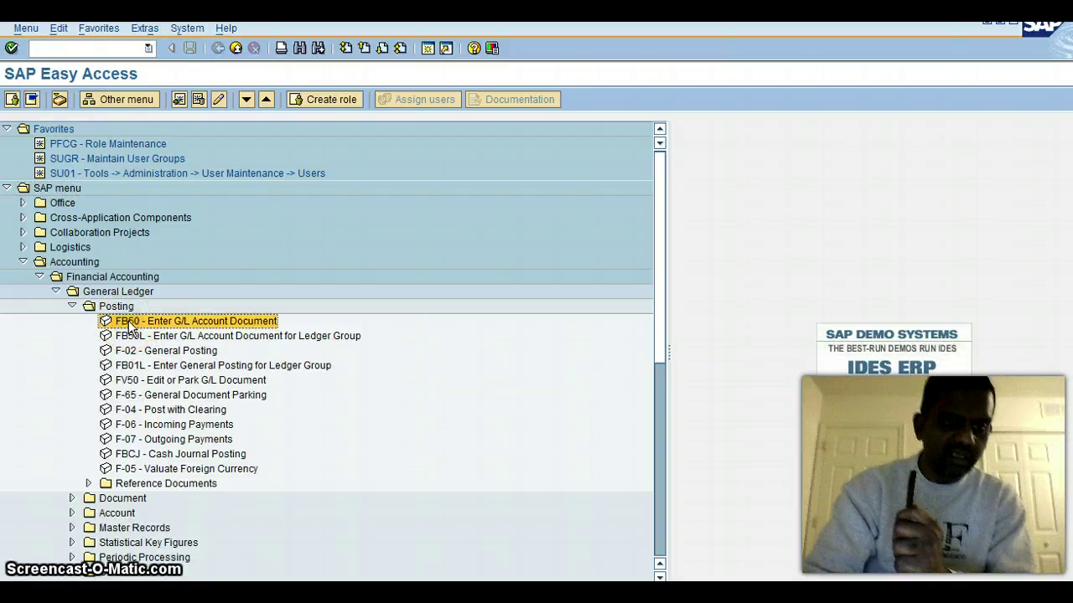
# Step: Open FB50 from the menu tree, then exit it without keeping the entry
pyautogui.doubleClick(129, 322)
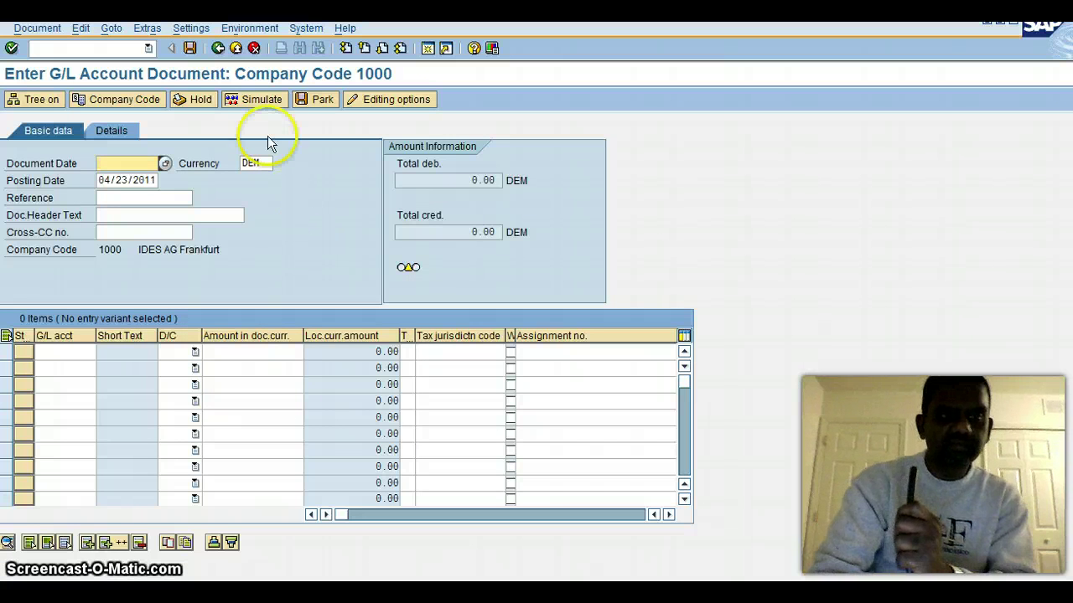
pyautogui.click(219, 49)
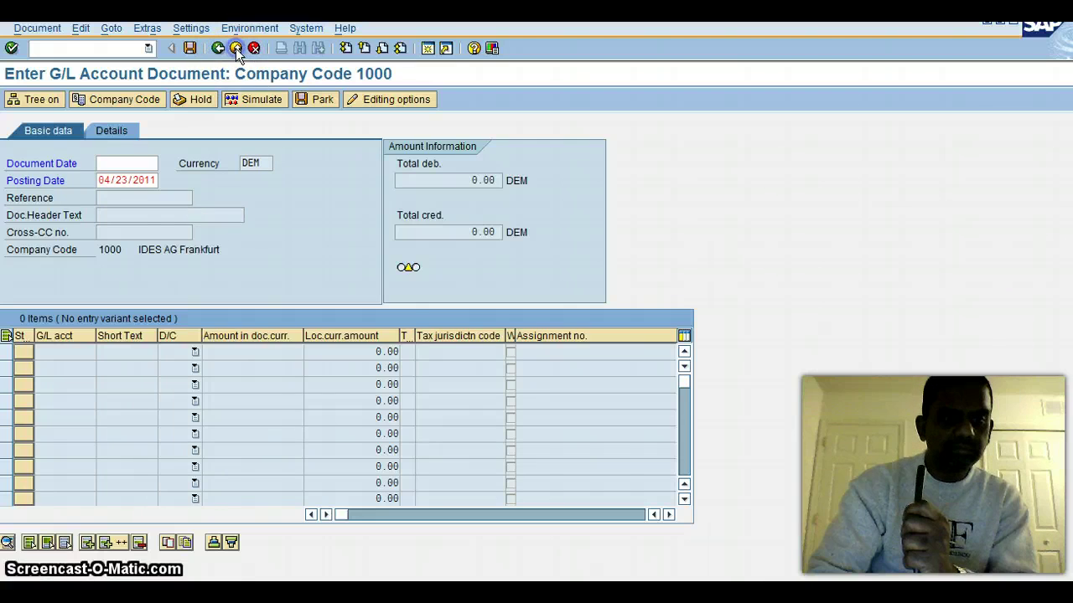
pyautogui.click(236, 48)
pyautogui.click(221, 325)
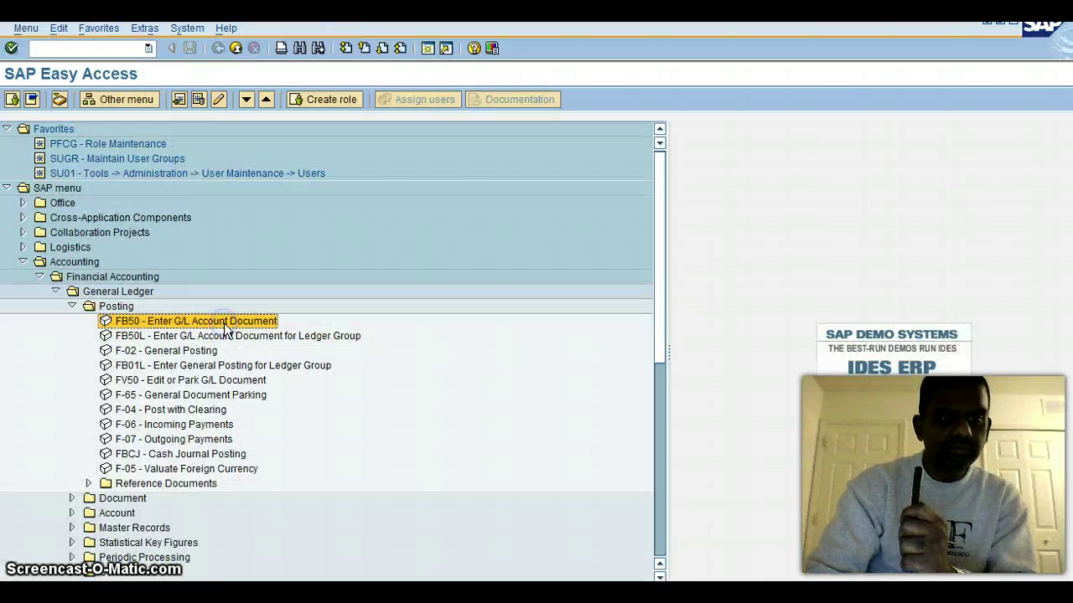
# Step: Reopen FB50 by entering the fb50 transaction code
pyautogui.click(110, 47)
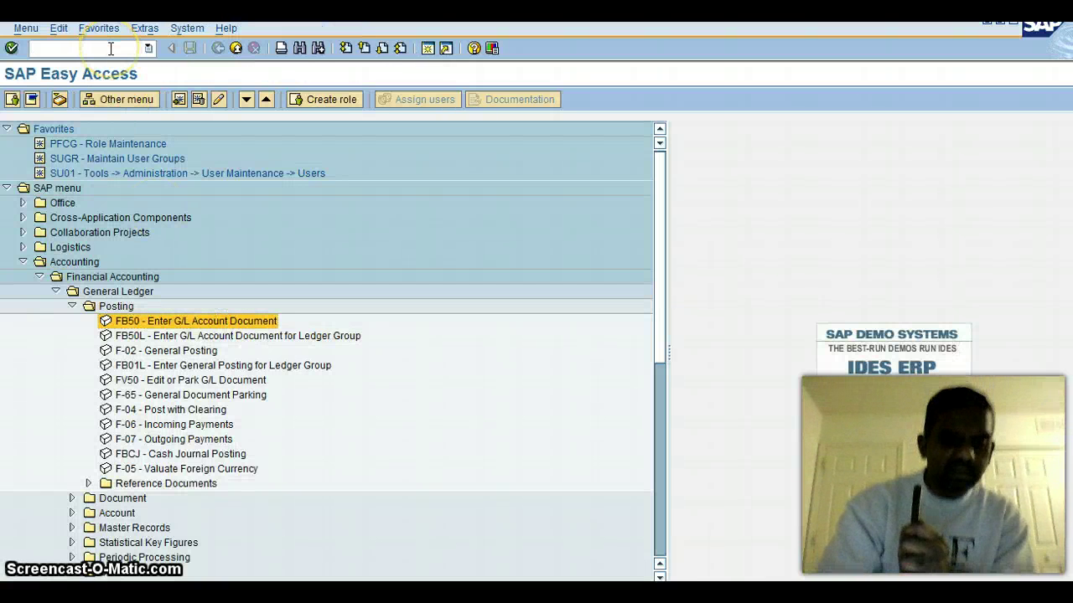
pyautogui.write('fb')
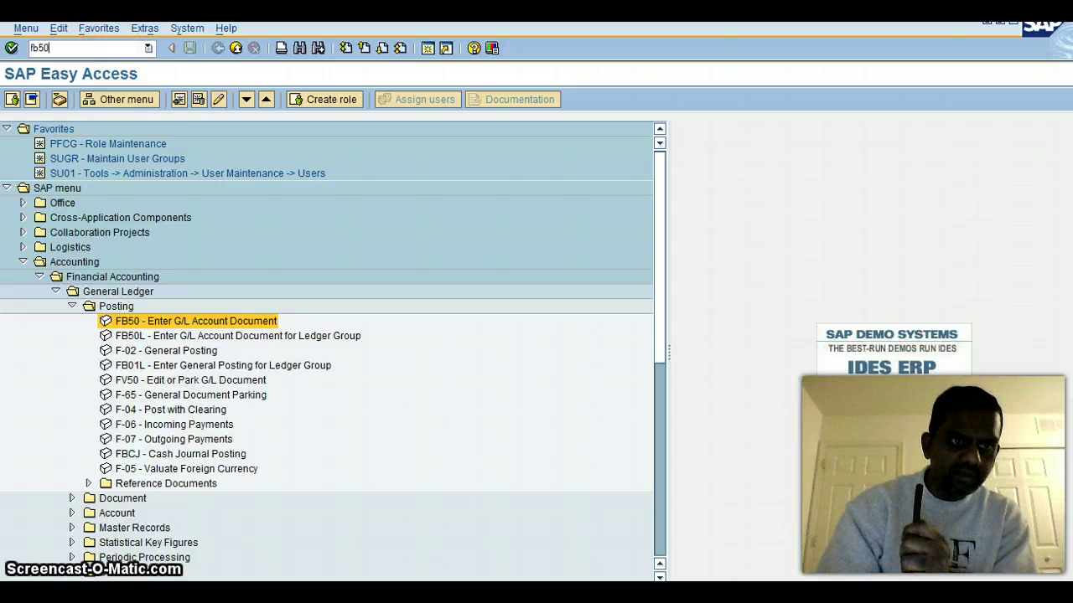
pyautogui.write('50')
pyautogui.press('Return')
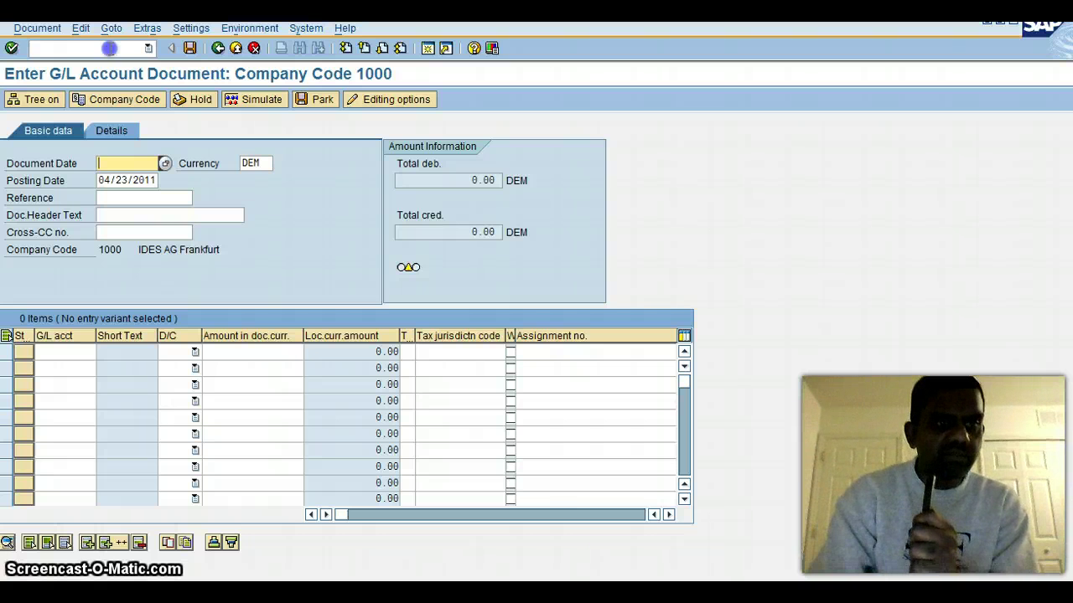
# Step: Switch the session to F-02 with /nf-02 after plain f-02 does nothing
pyautogui.click(110, 49)
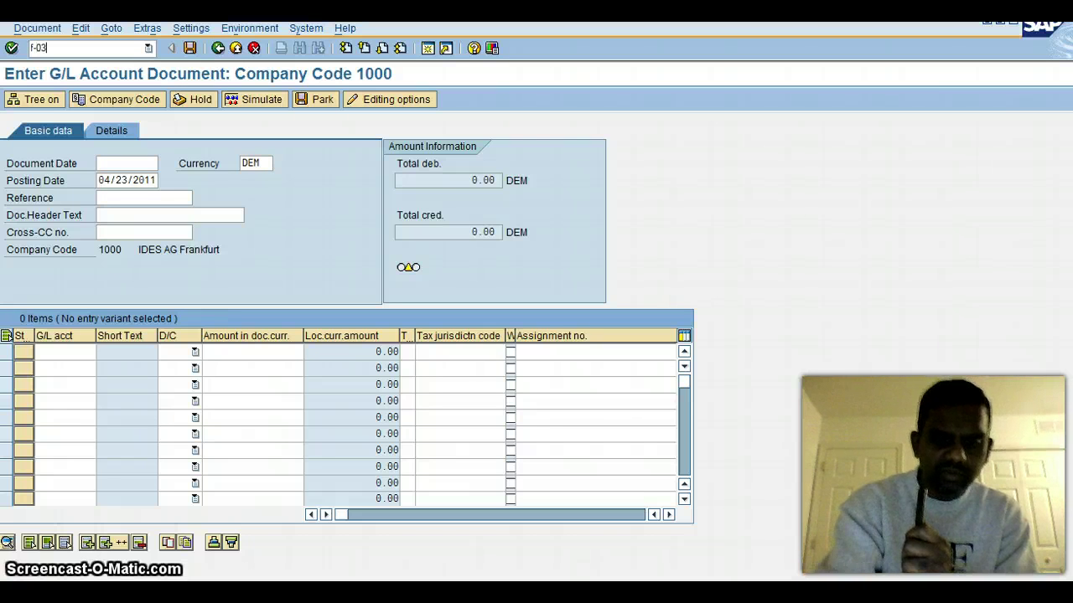
pyautogui.write('f-02')
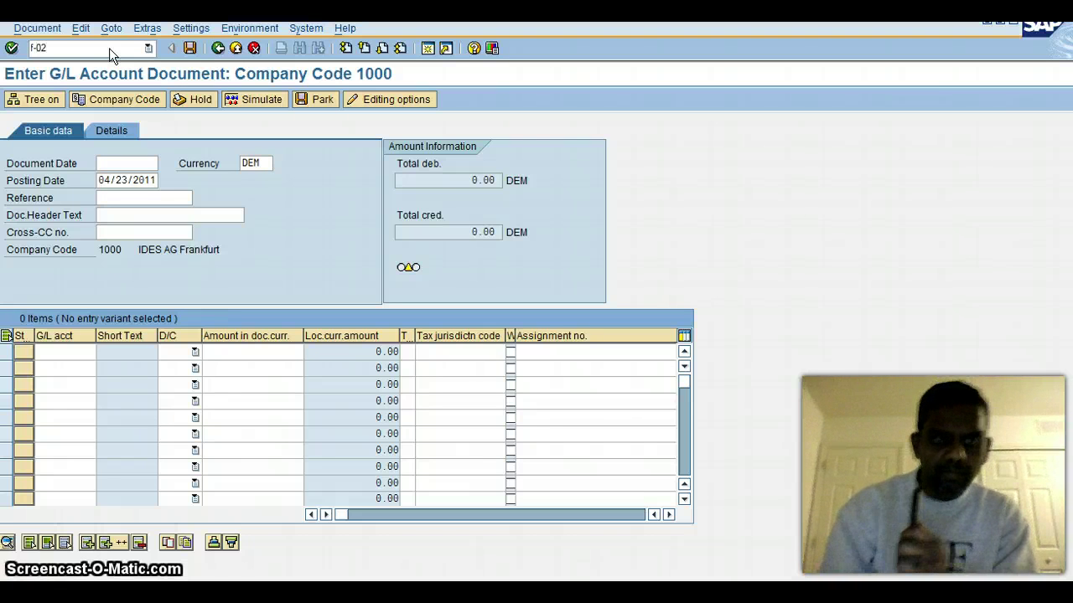
pyautogui.press('Return')
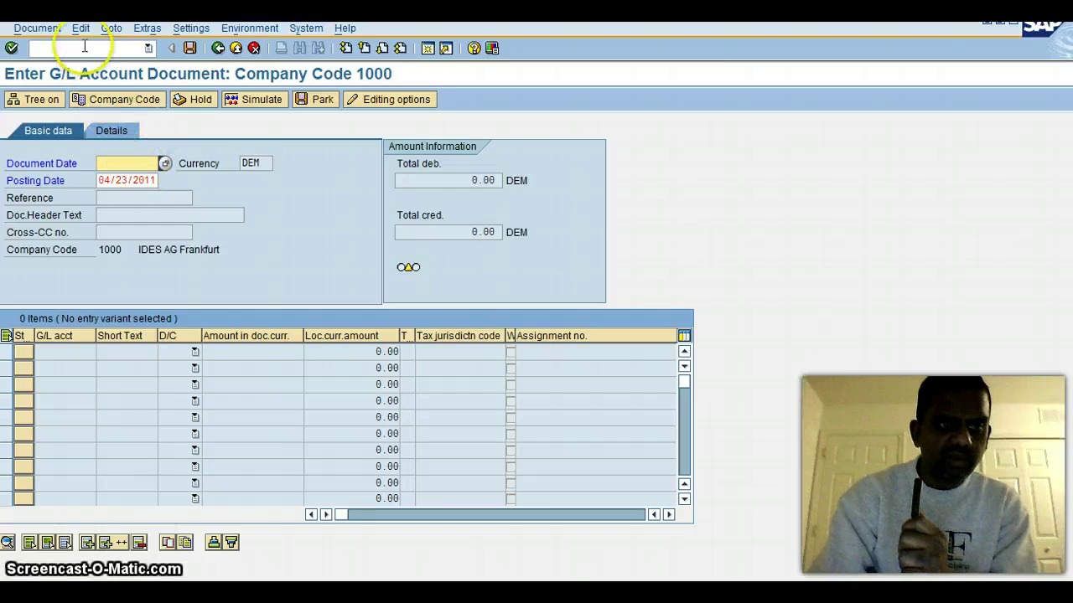
pyautogui.click(83, 47)
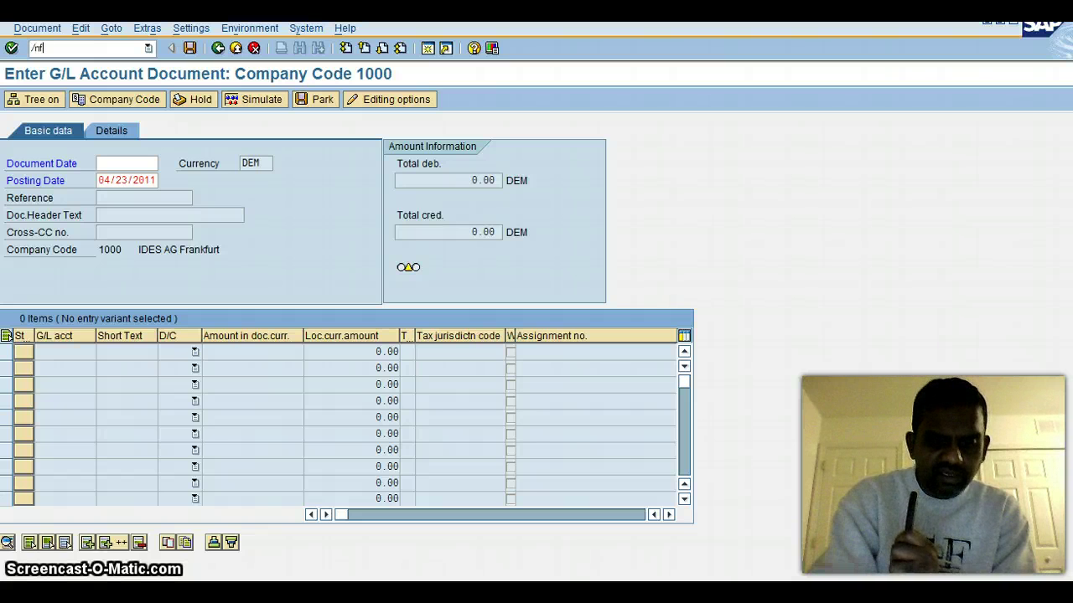
pyautogui.write('/nf-02')
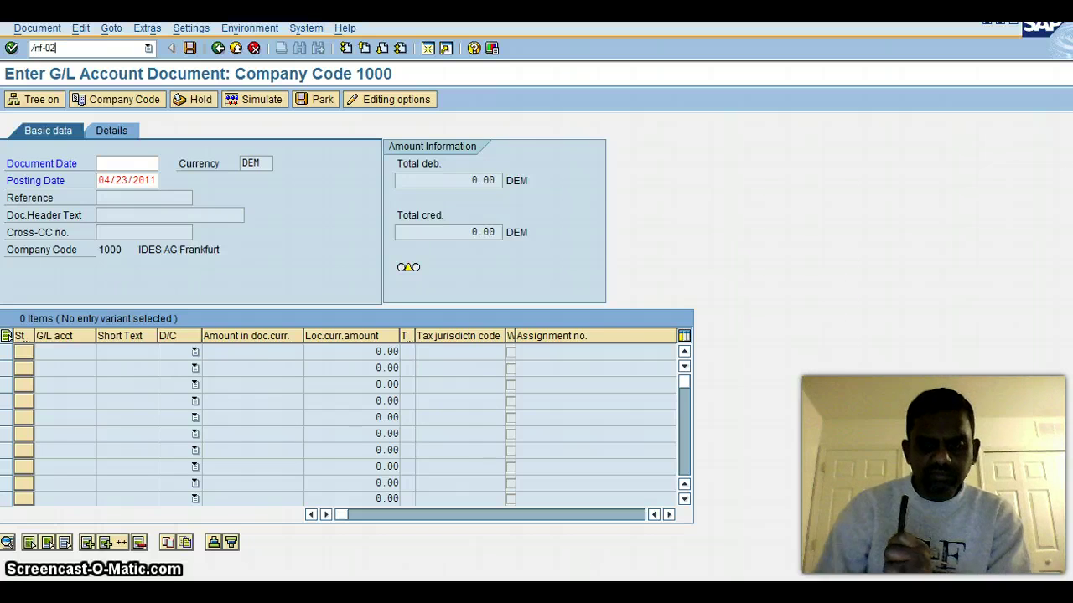
pyautogui.press('Return')
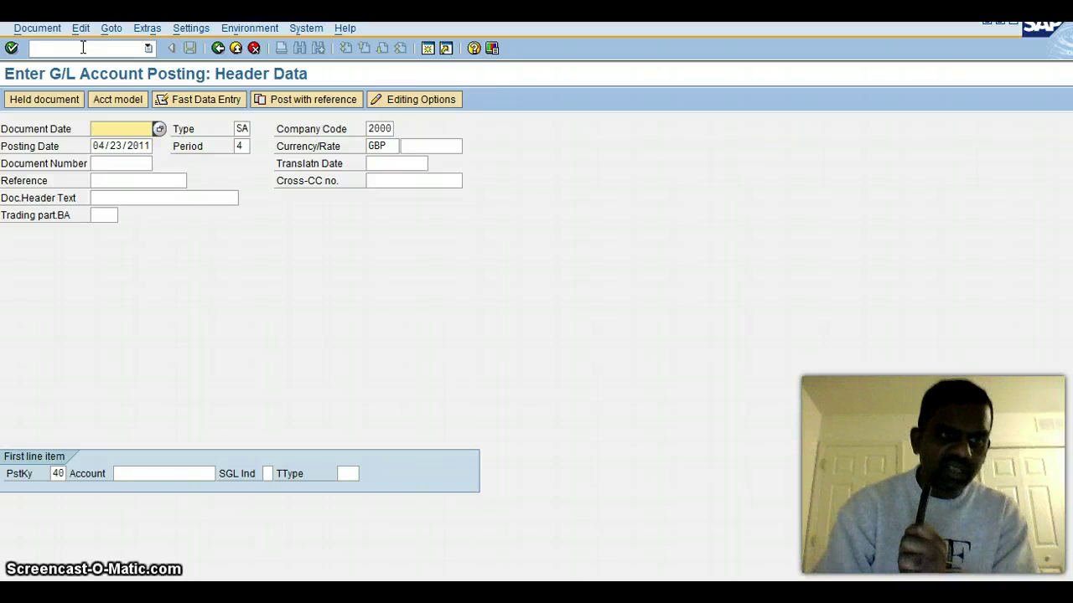
# Step: Start FB50 in a new session using the /o transaction prefix
pyautogui.click(83, 48)
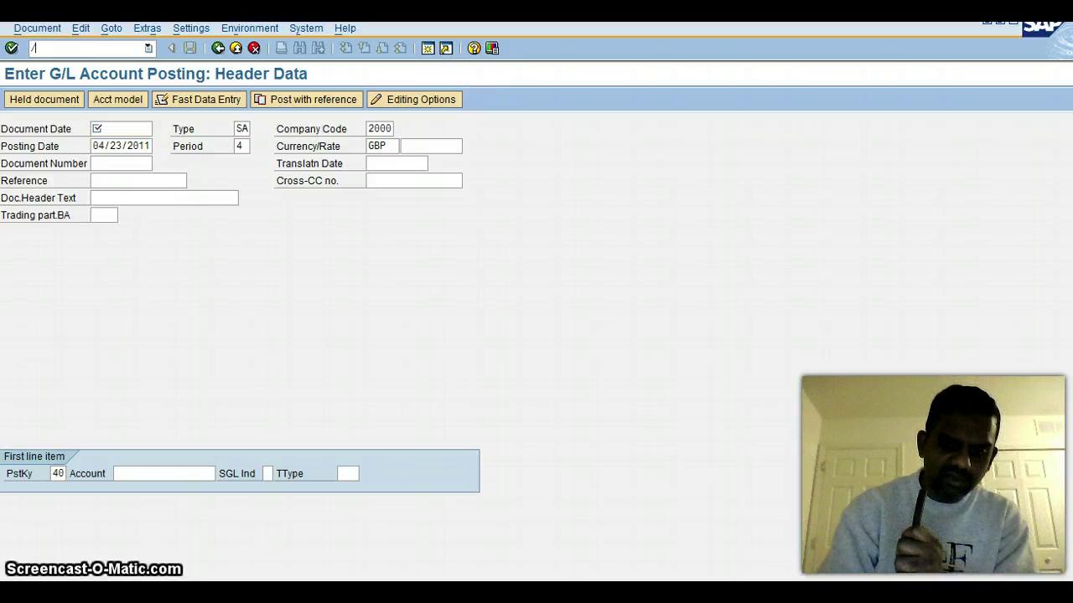
pyautogui.write('/of')
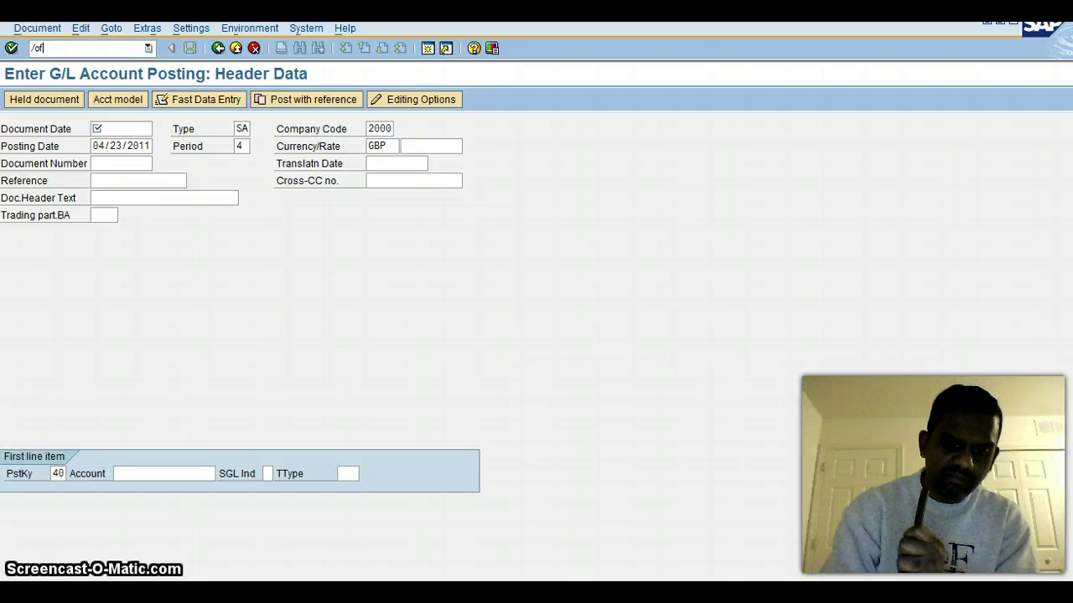
pyautogui.write('b50')
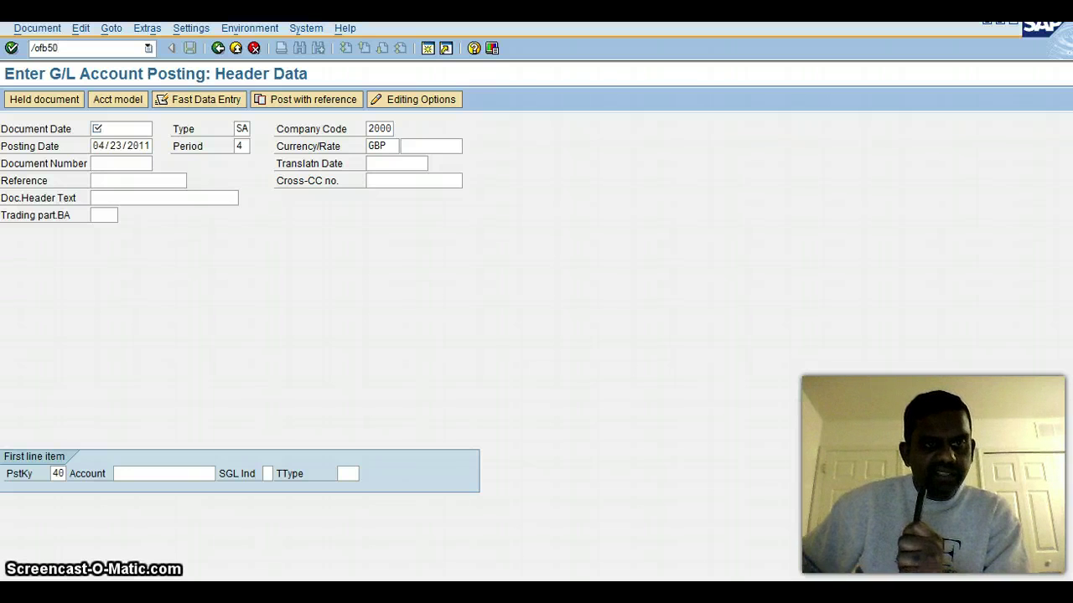
pyautogui.press('Return')
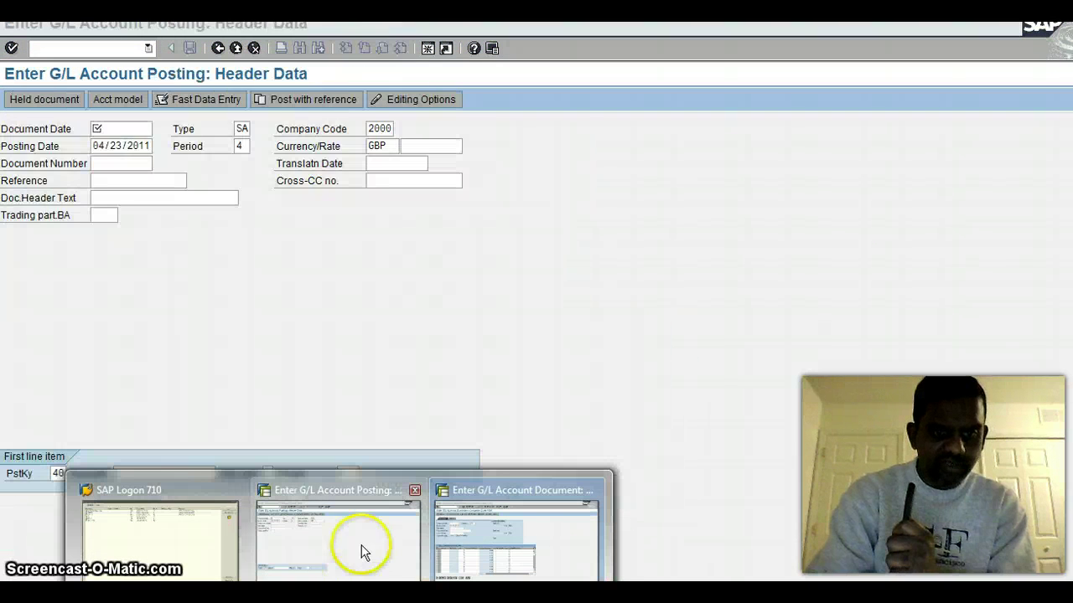
# Step: Bring the FB50 session forward and back out until the Exit Editing warning appears
pyautogui.moveTo(462, 533)
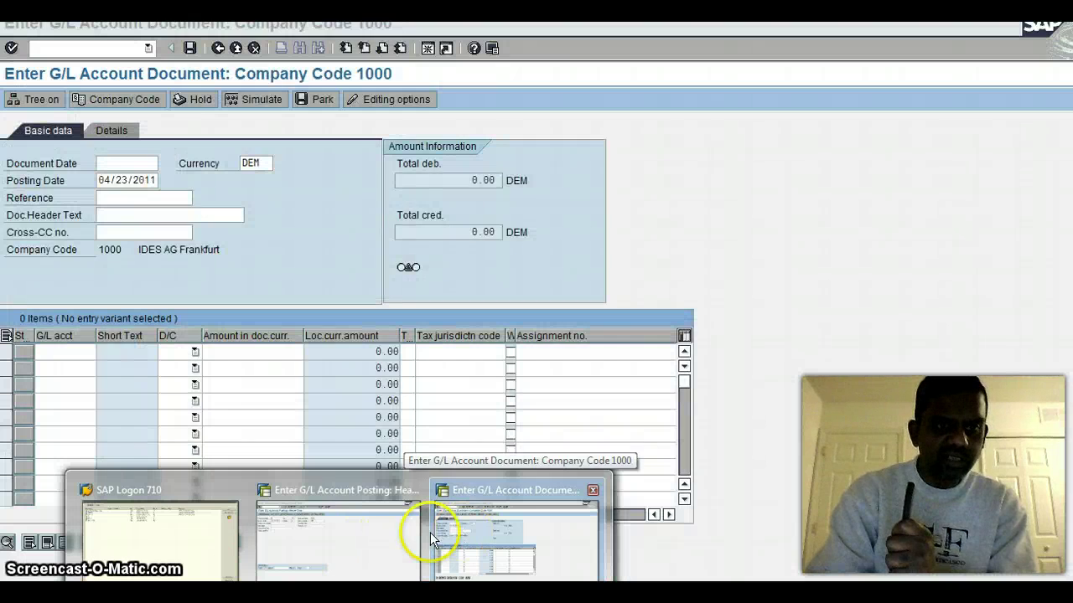
pyautogui.moveTo(352, 528)
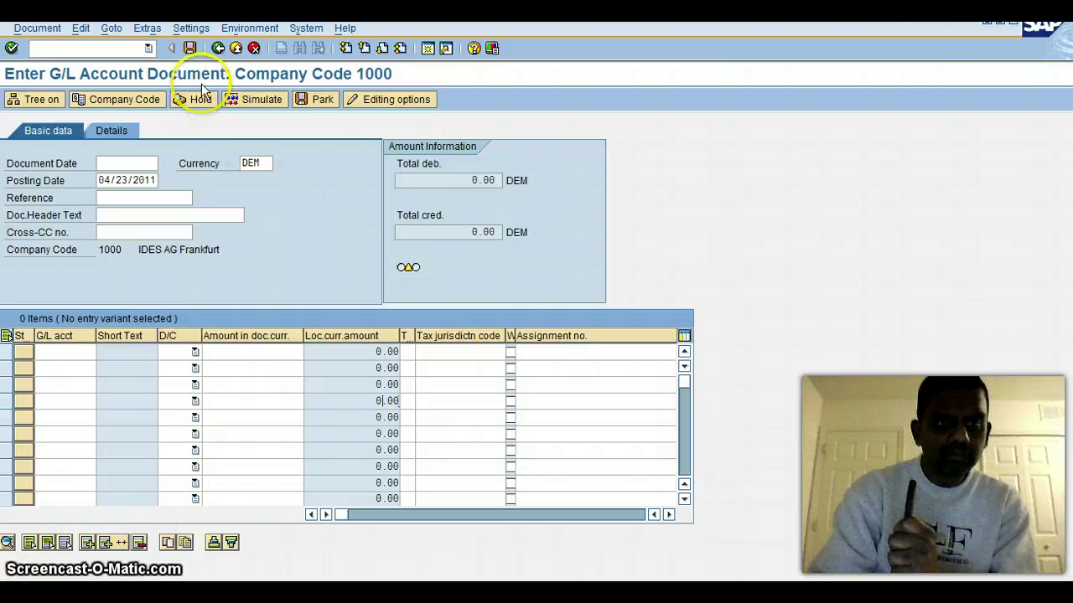
pyautogui.click(218, 51)
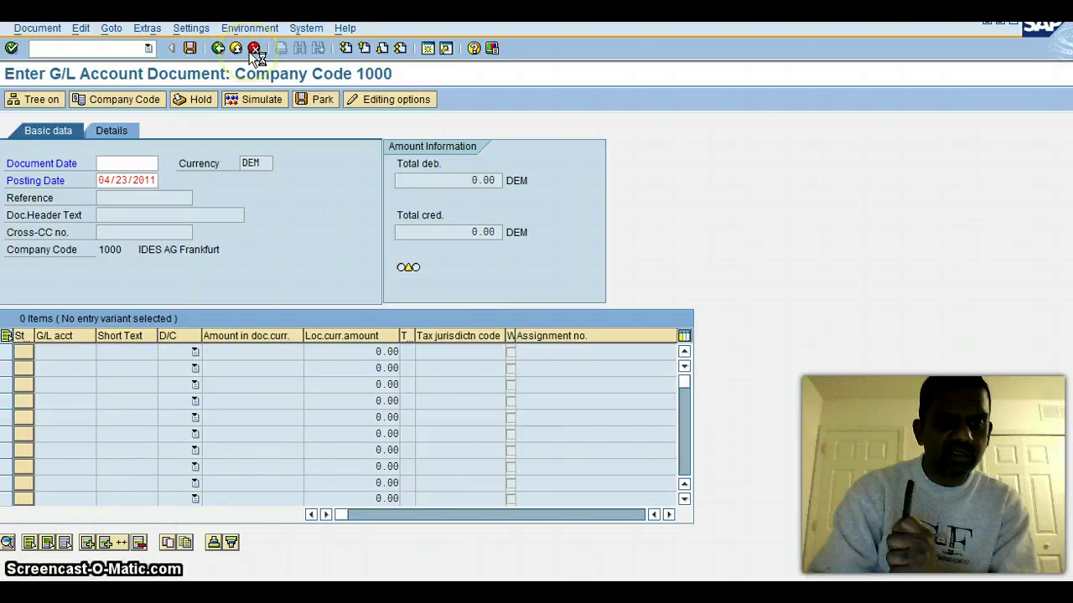
pyautogui.click(256, 50)
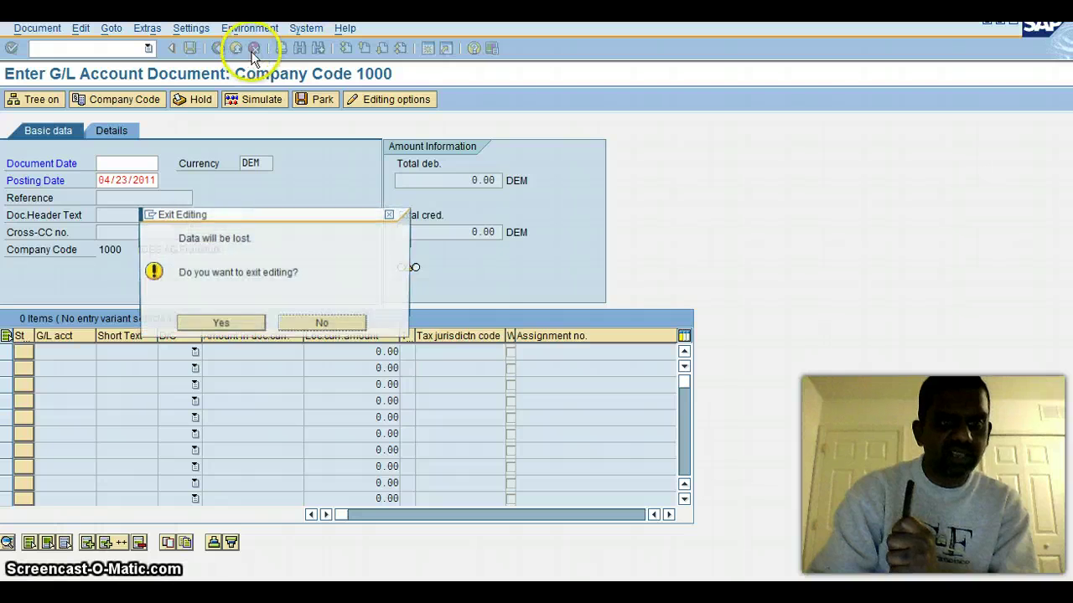
# Step: Answer Yes to Exit Editing, discarding the unsaved FB50 document and returning to SAP Easy Access
pyautogui.click(219, 326)
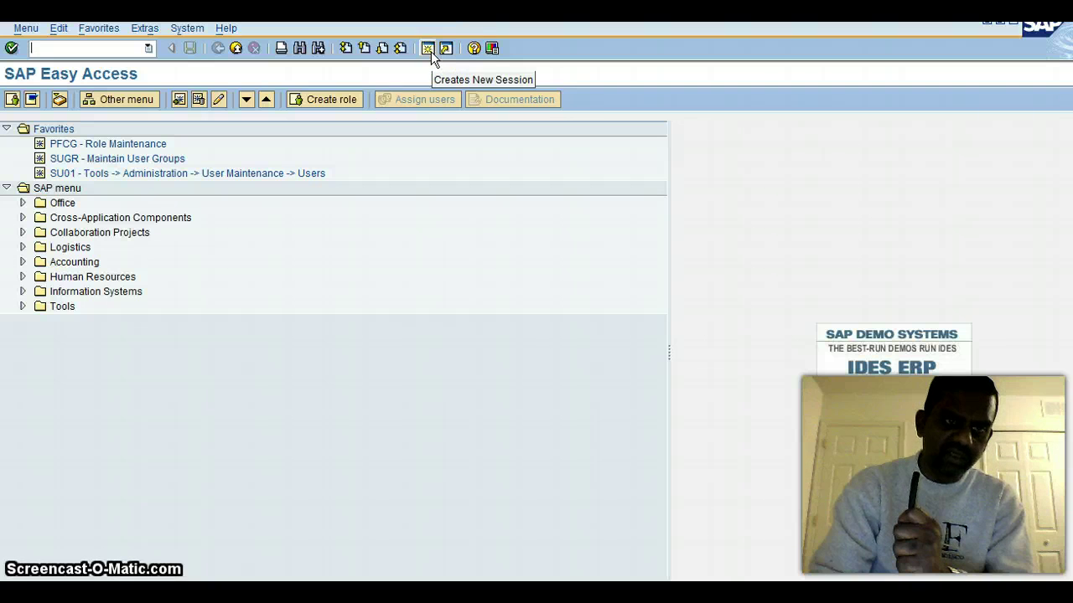
pyautogui.click(419, 191)
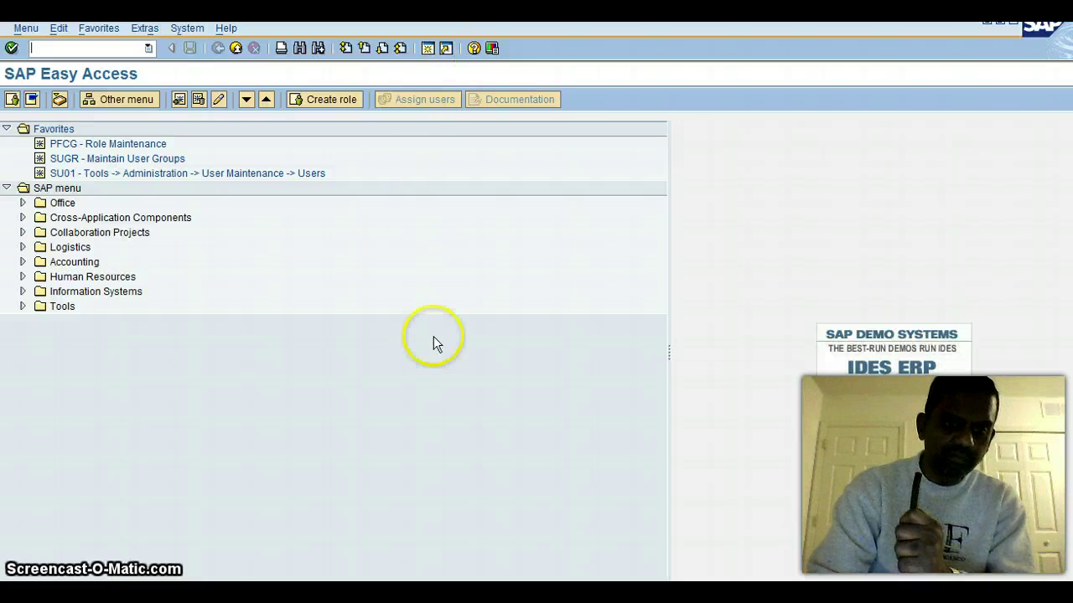